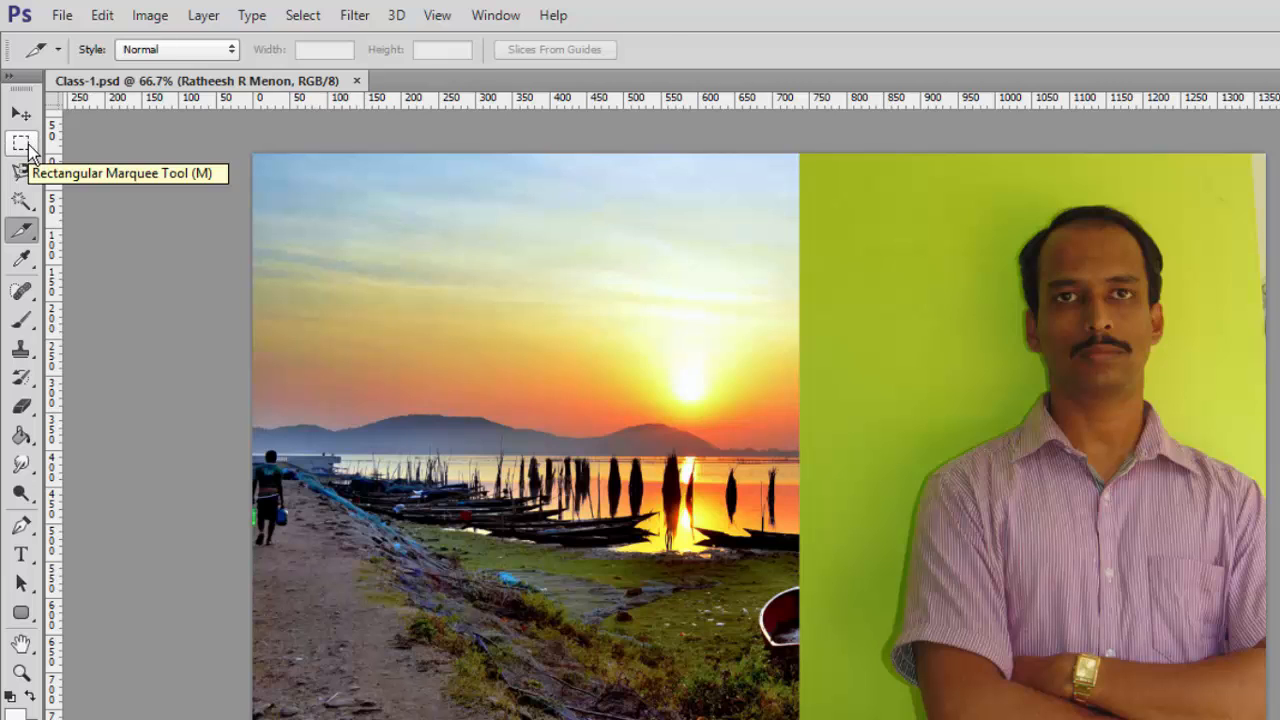
Draw a rectangular marquee selection in the upper-left part of the sky and deselect it.
click(22, 144)
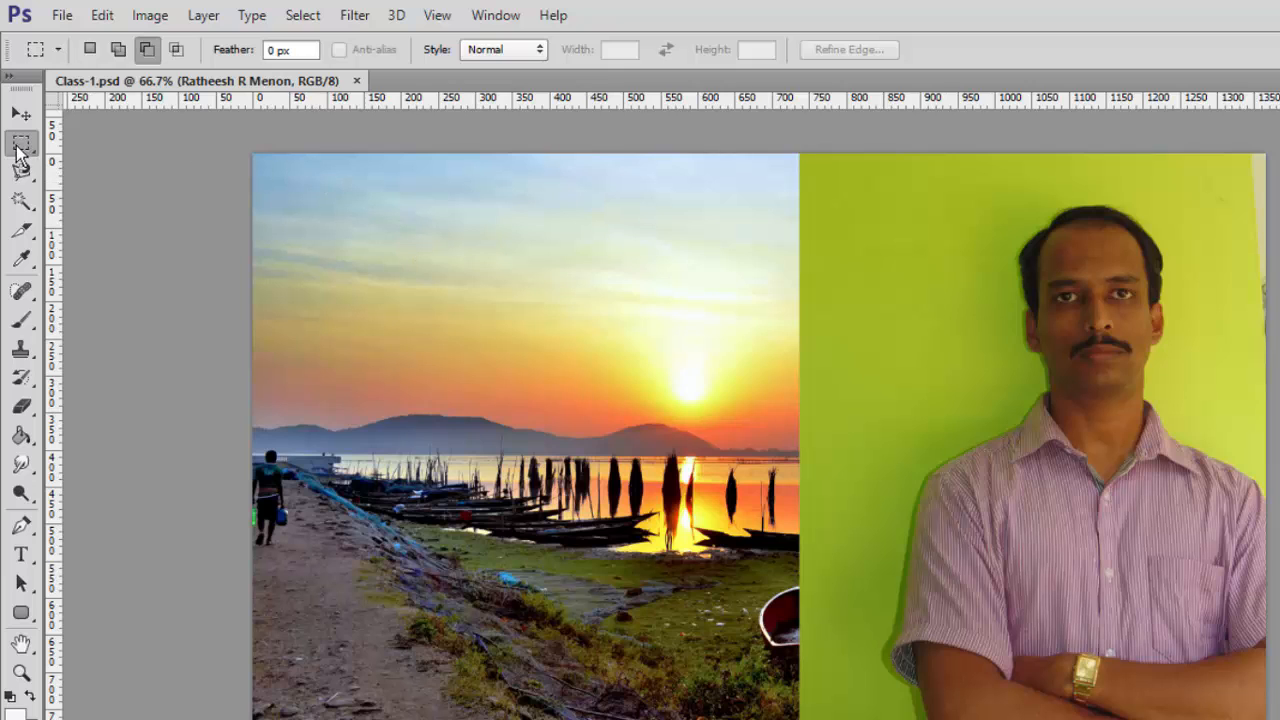
right_click(22, 146)
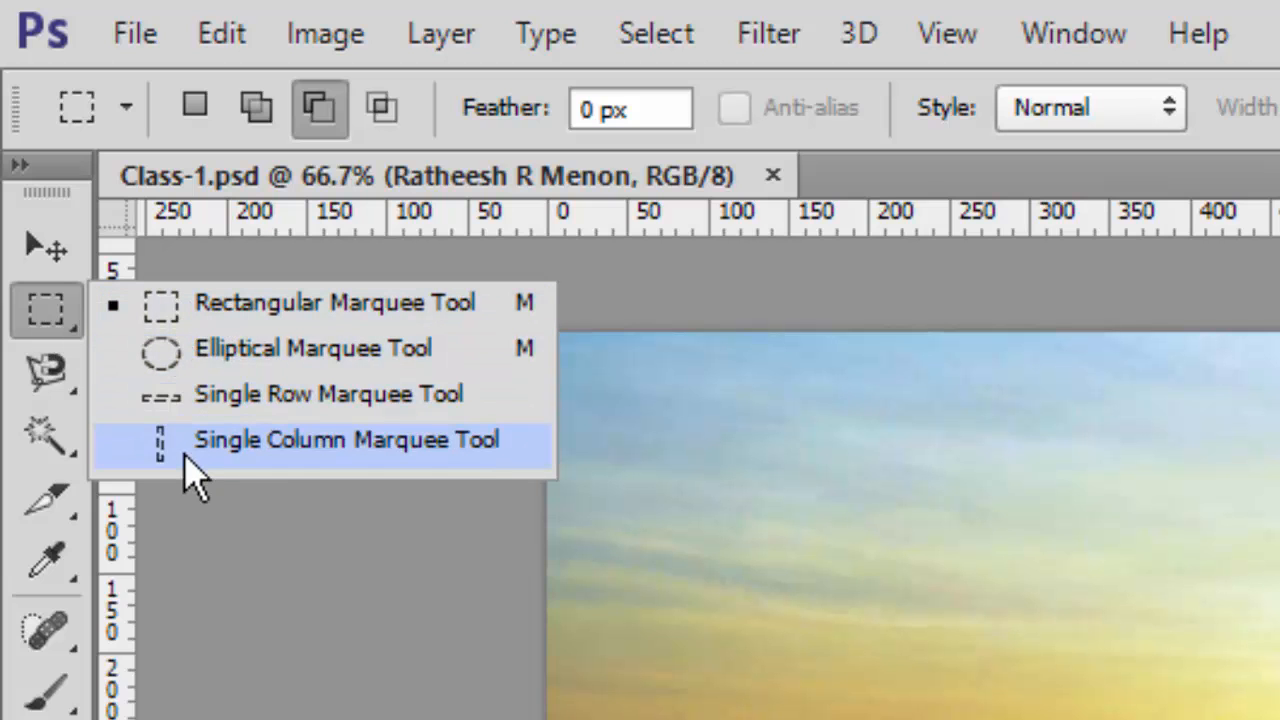
click(222, 310)
drag(606, 362, 1068, 686)
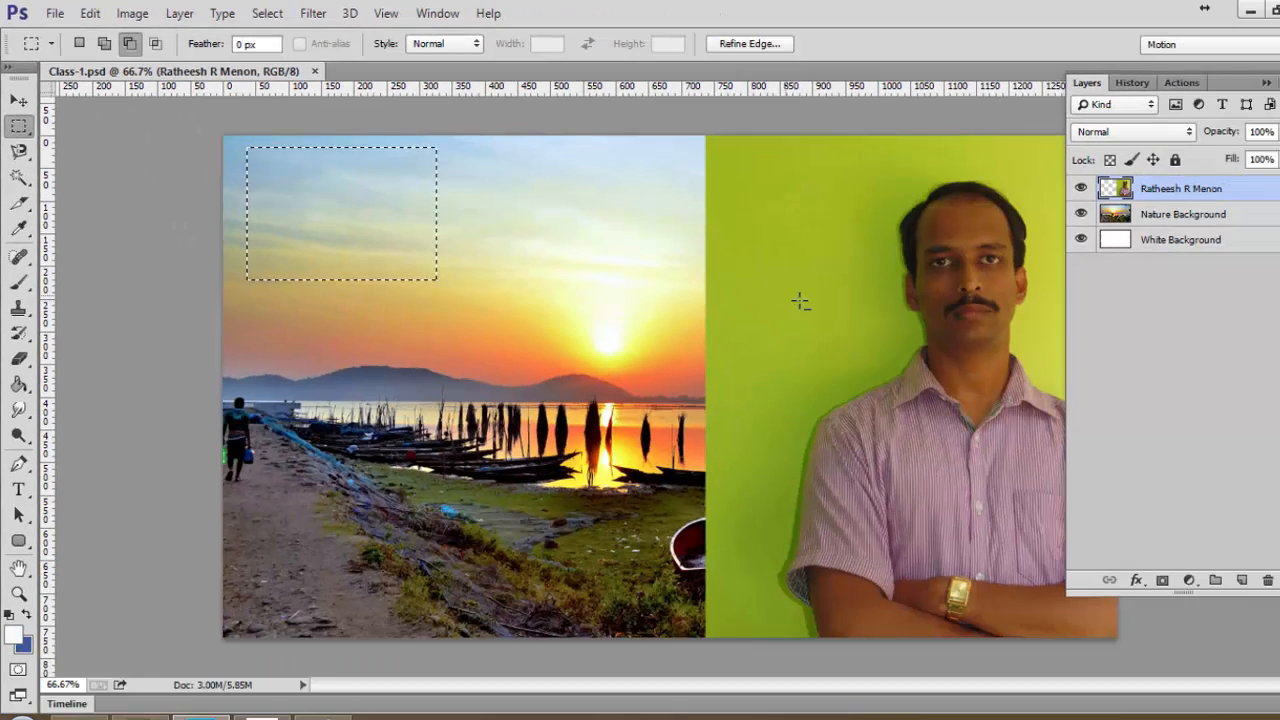
key(ctrl+d)
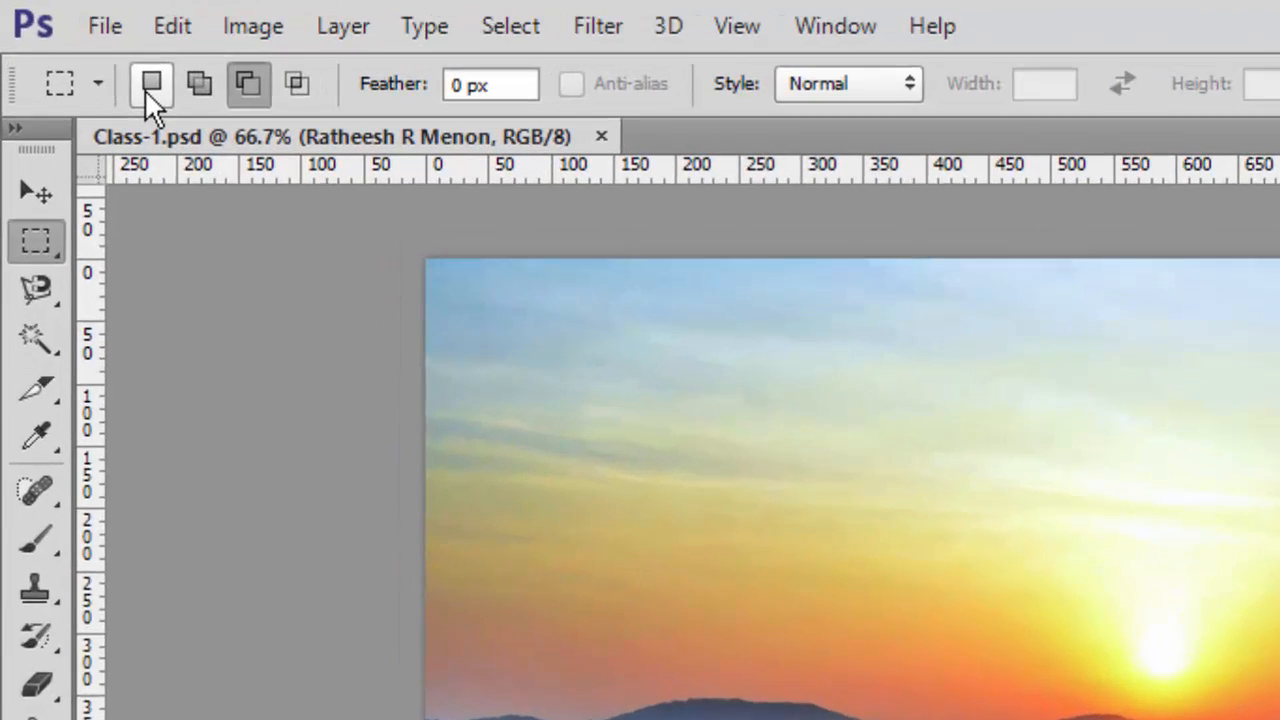
In New selection mode, draw an elliptical selection on the green wall, replace it with one around the man's head, and hide the Layers panel.
click(150, 88)
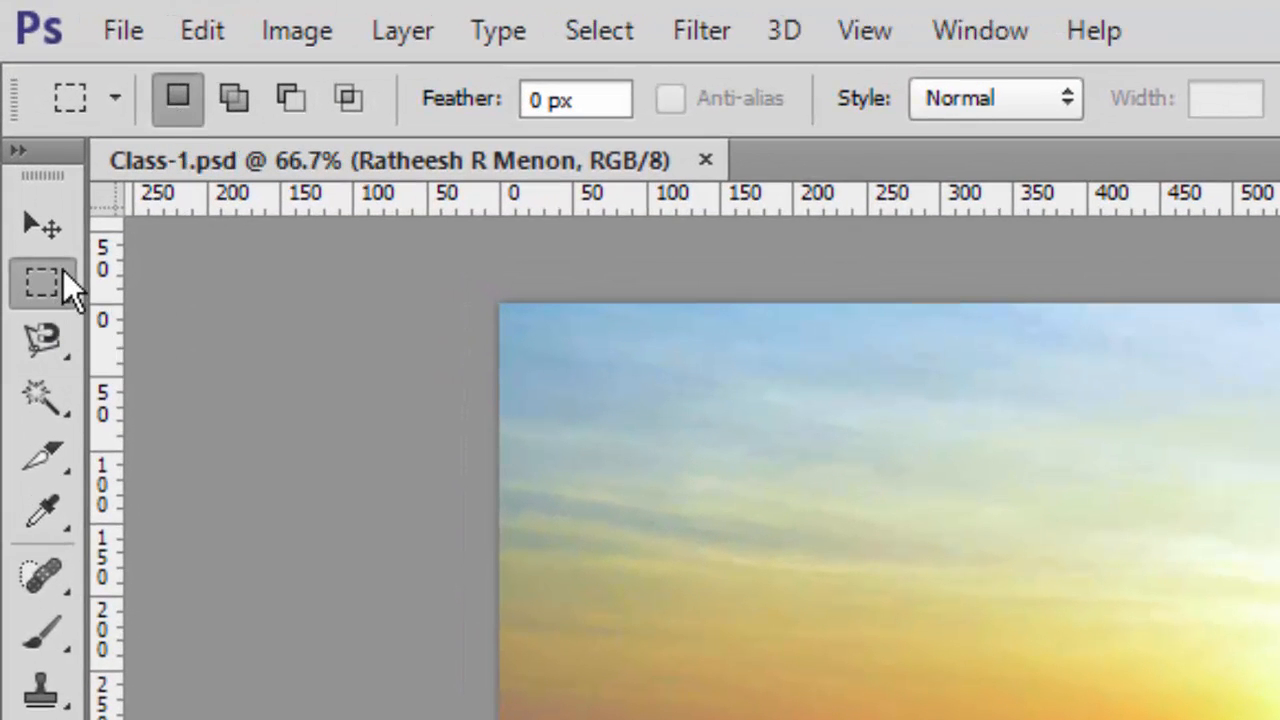
right_click(63, 270)
click(230, 331)
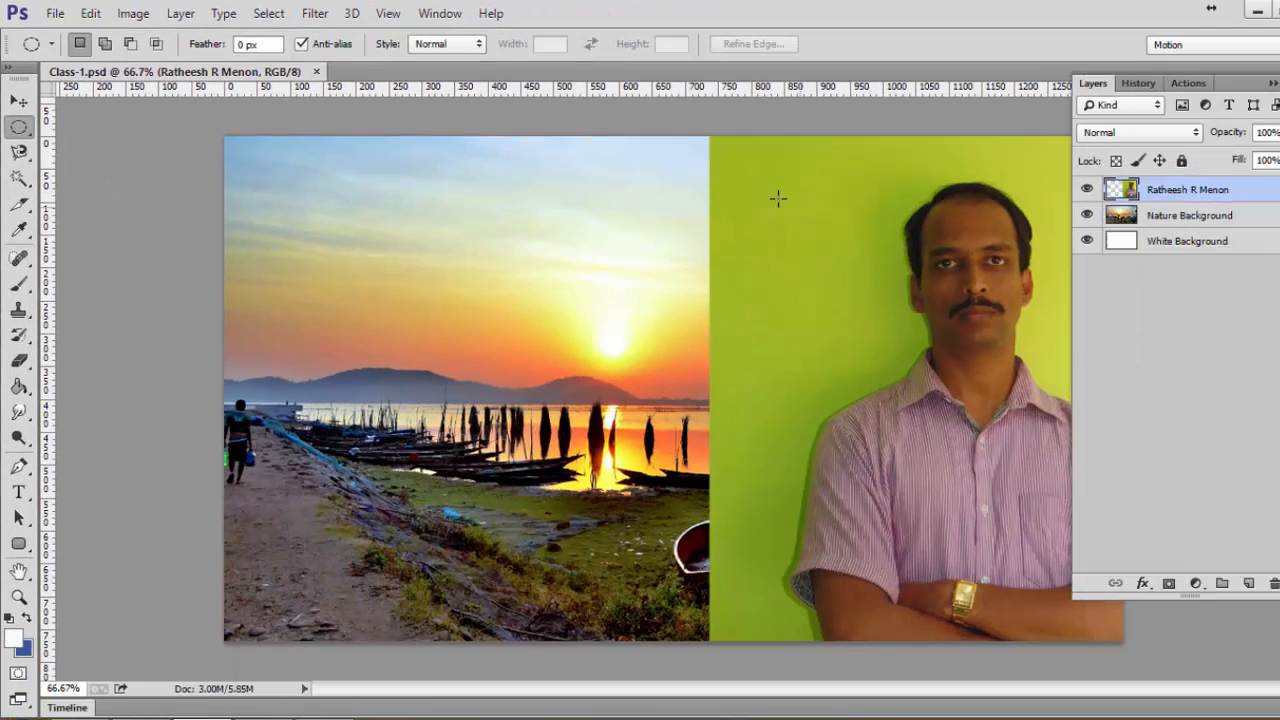
drag(874, 315, 922, 344)
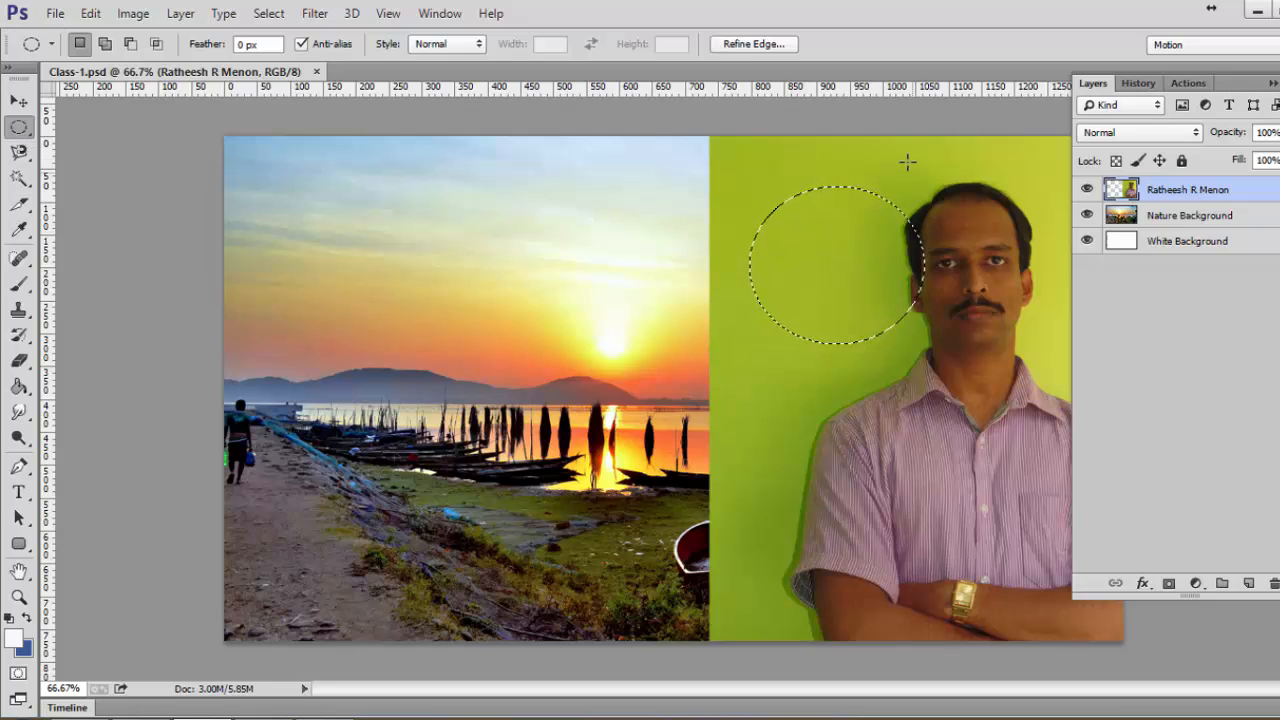
drag(900, 182, 1062, 361)
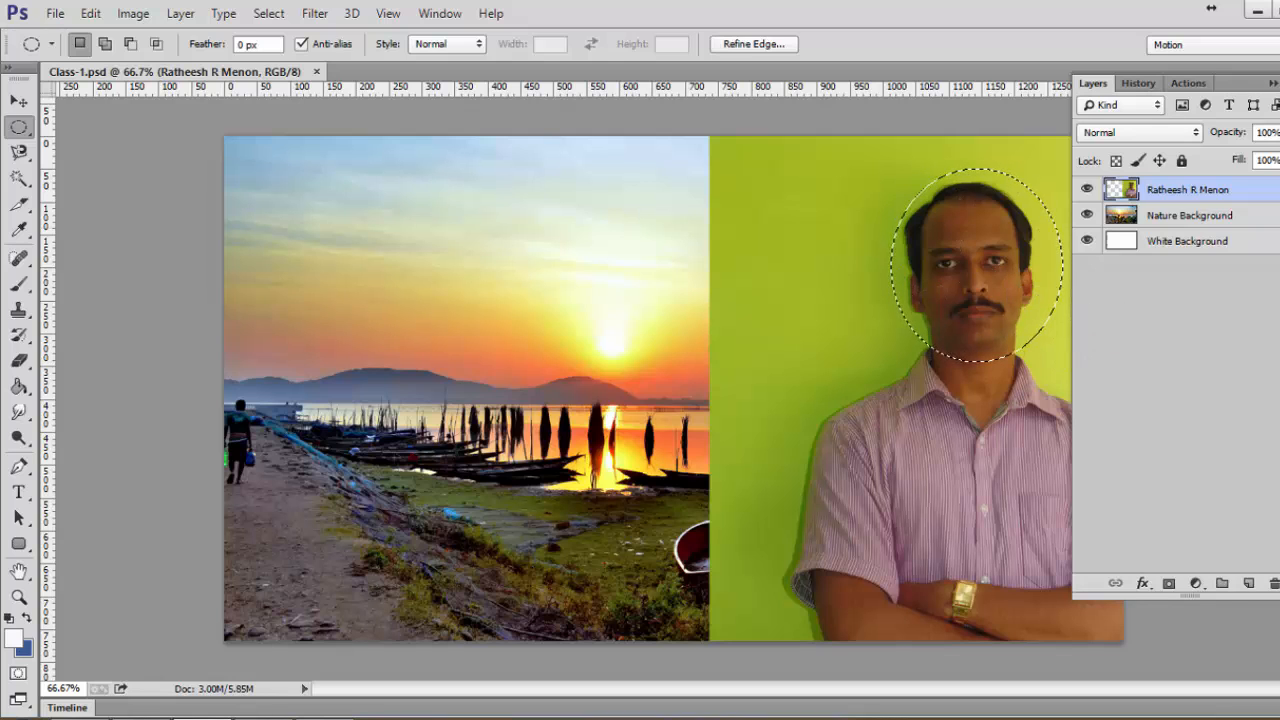
key(F7)
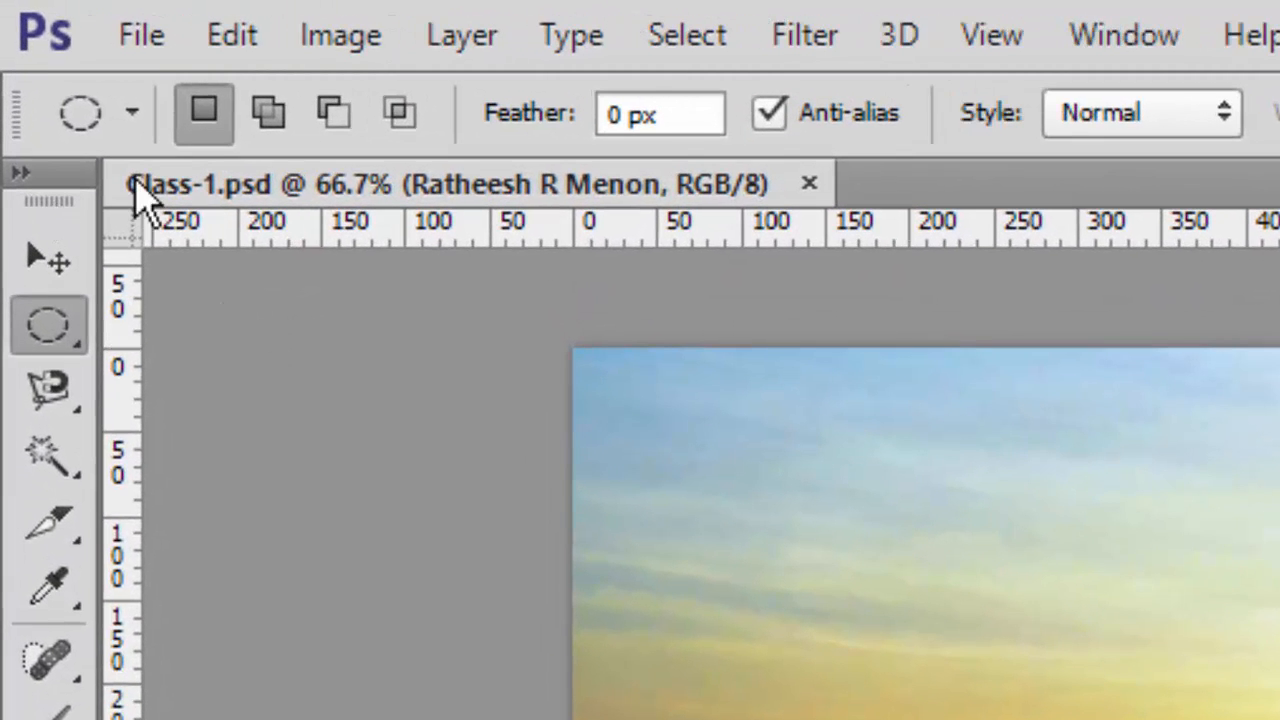
Add an overlapping ellipse on the wall beside the head to the selection, and delete the combined area from the portrait layer.
click(268, 113)
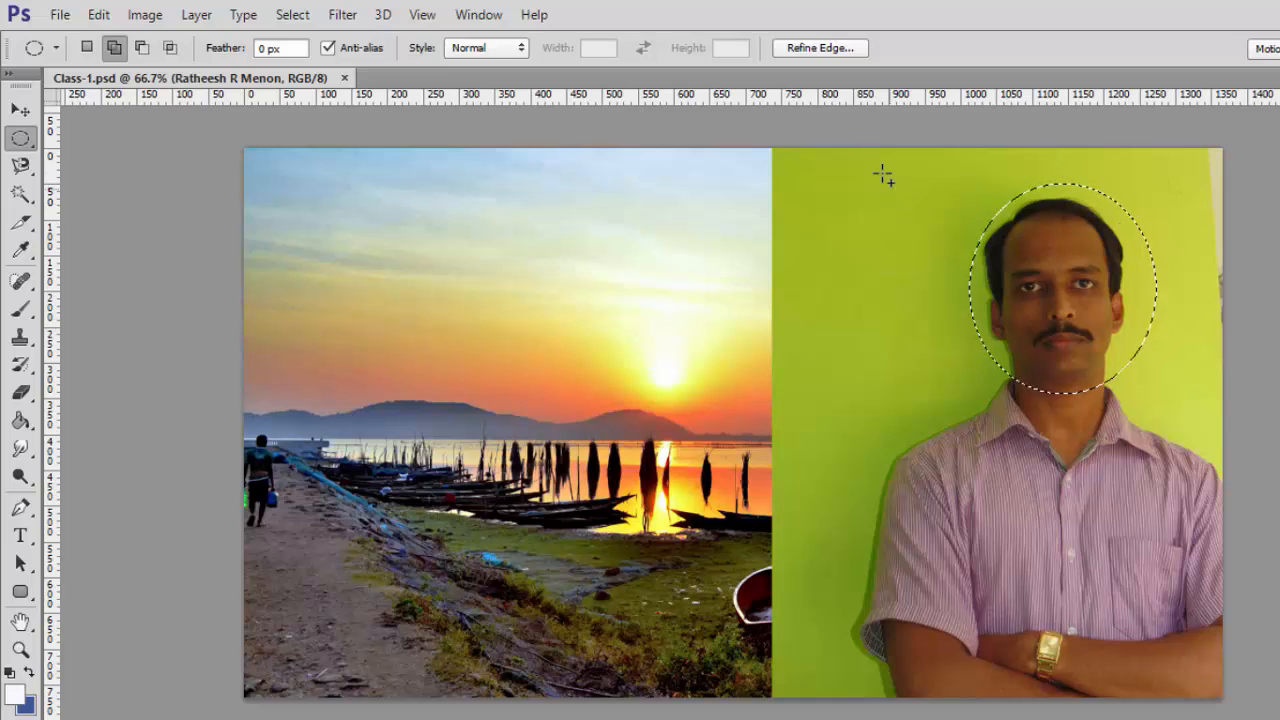
drag(868, 172, 1060, 430)
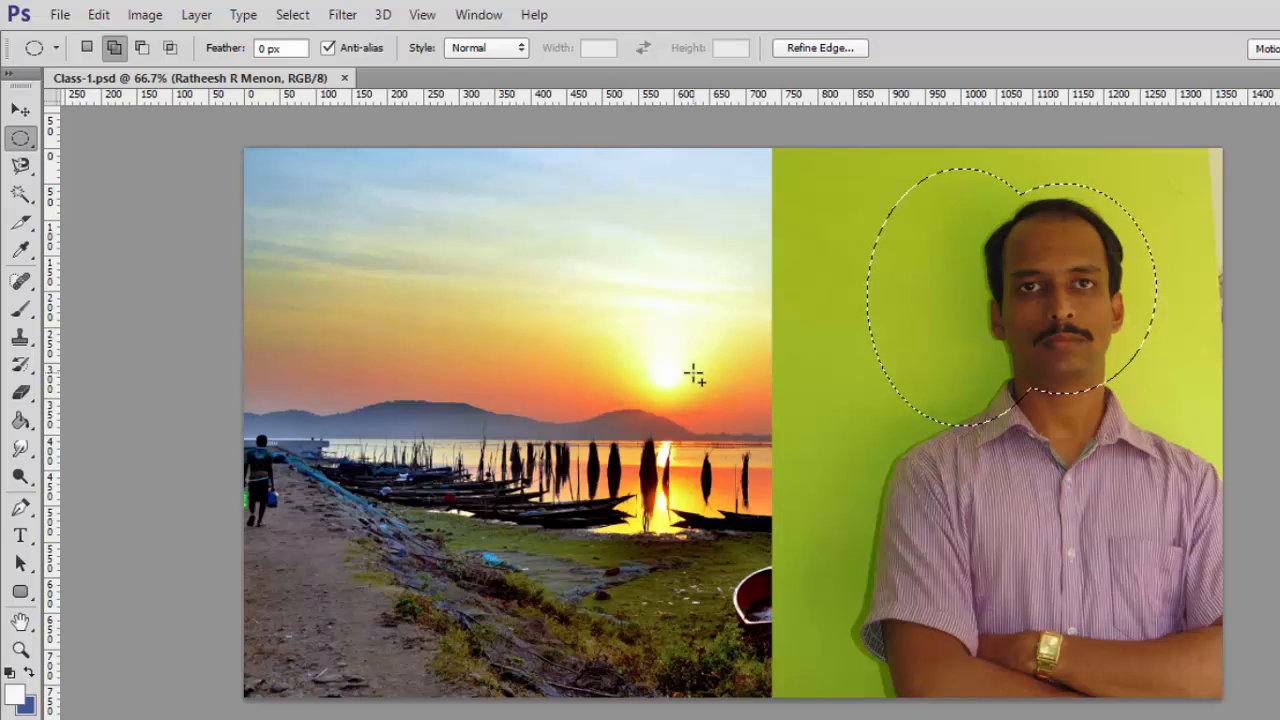
key(Delete)
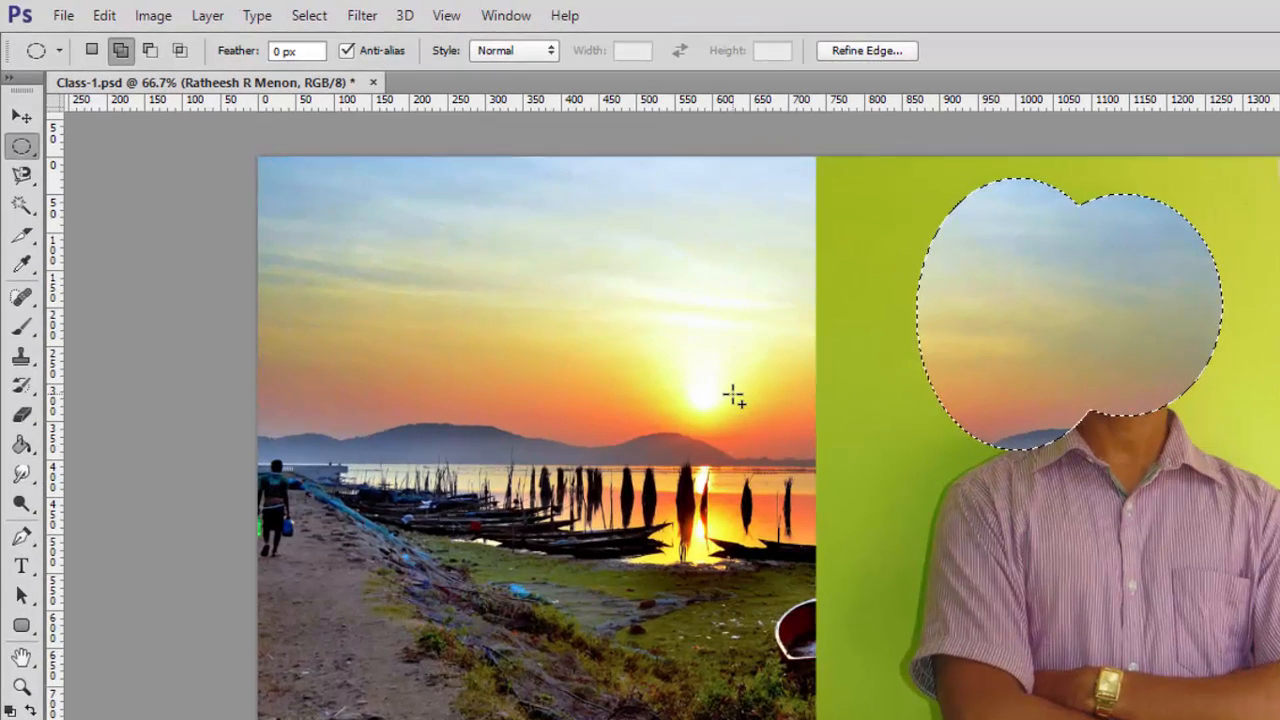
key(ctrl+d)
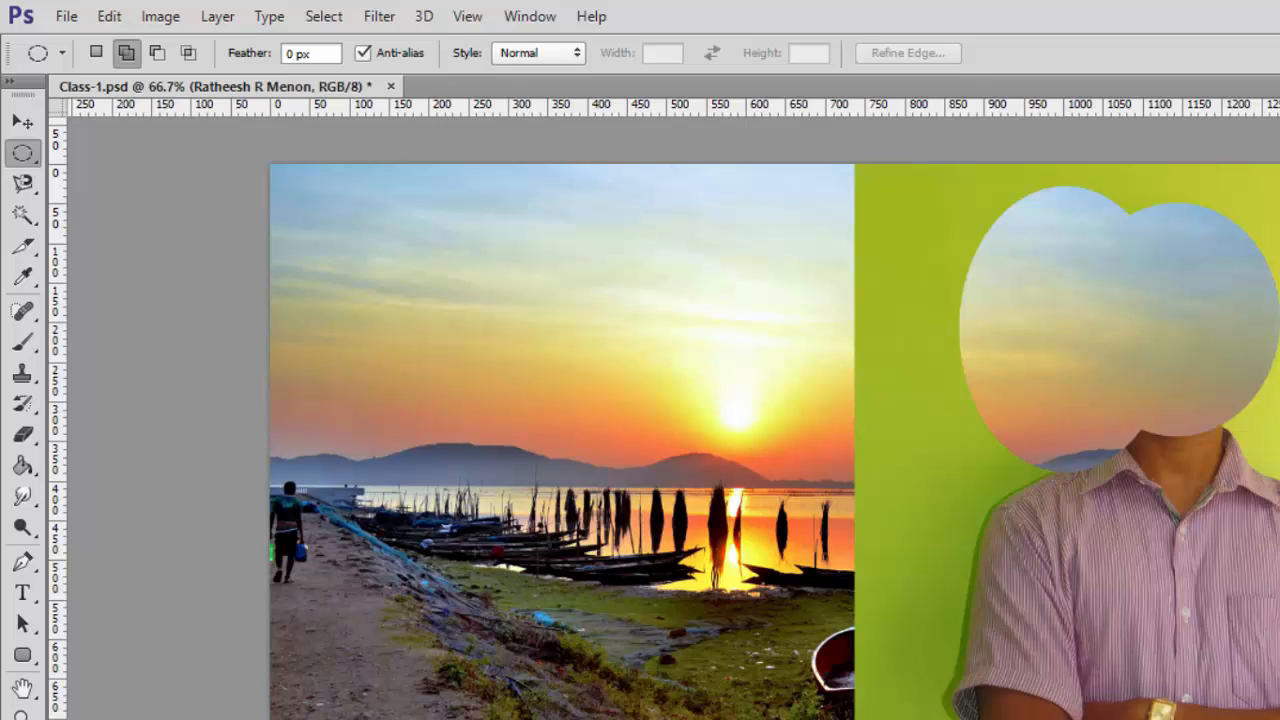
Undo the deselection and the deletion on the portrait layer, and clear the restored selection.
key(ctrl+alt+z)
key(ctrl+alt+z)
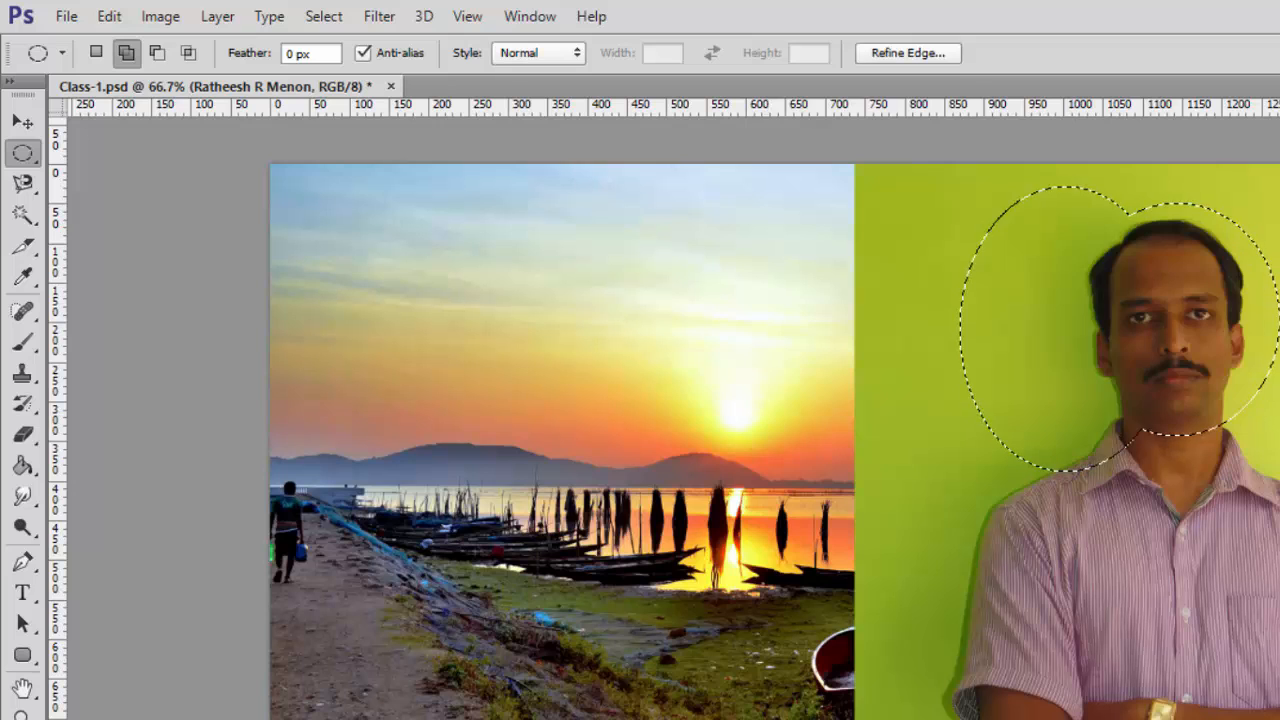
key(ctrl+d)
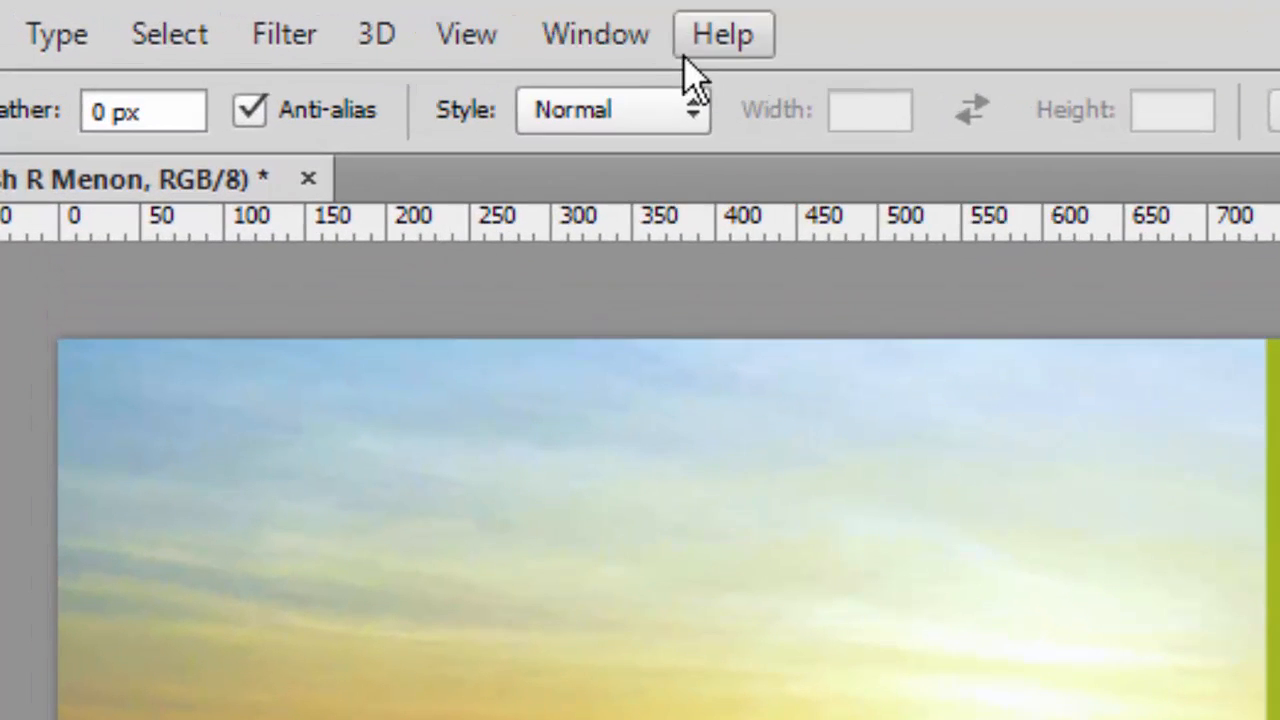
Open the History panel, step back through the states to Open, and return to the final Deselect state.
click(285, 18)
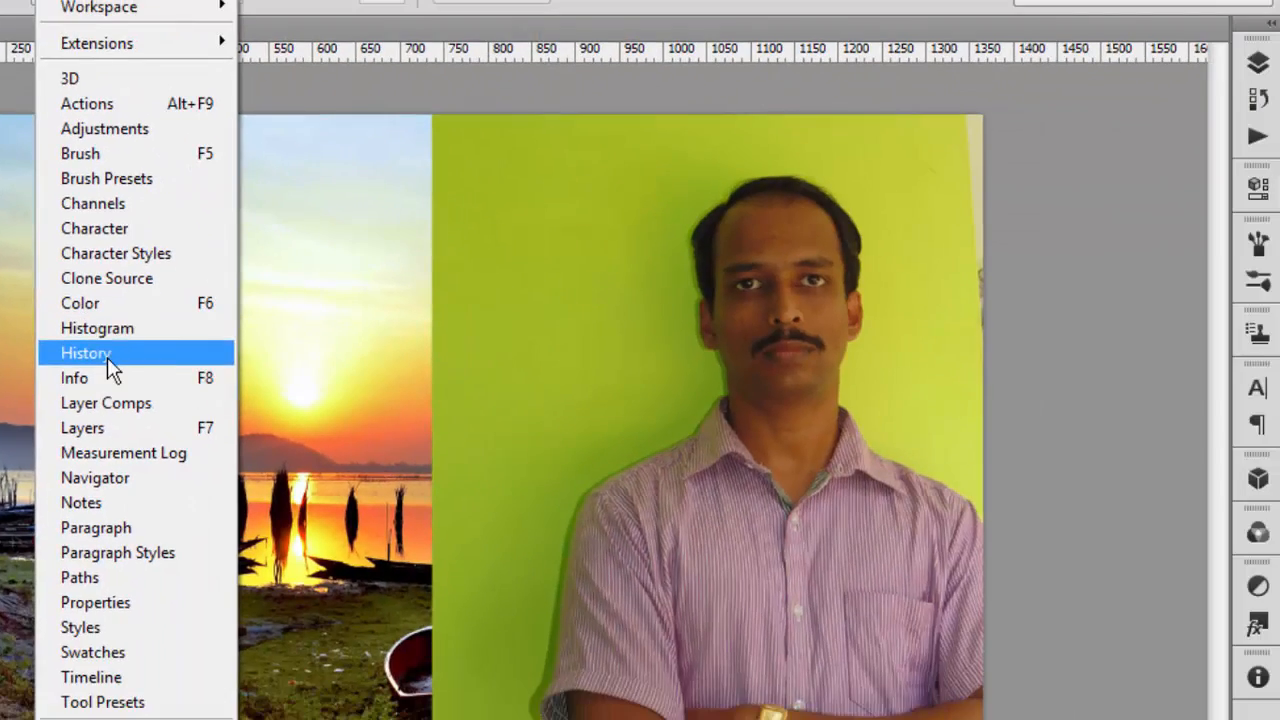
click(107, 357)
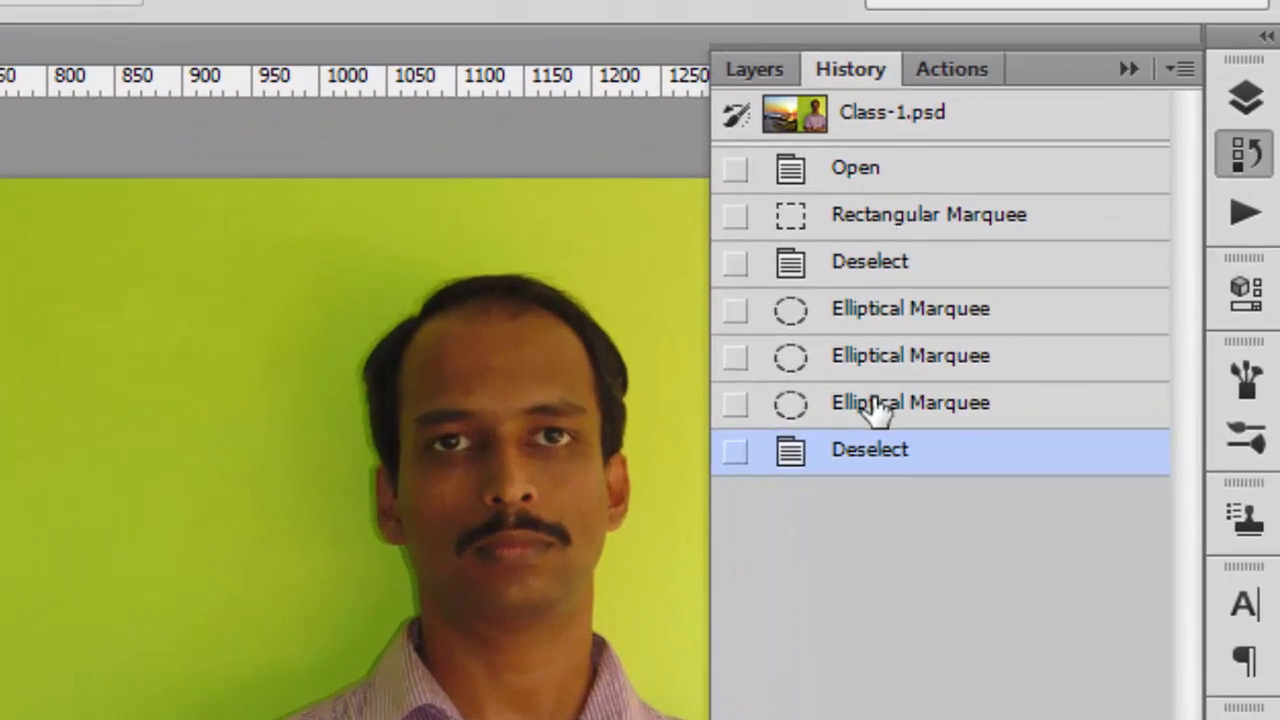
click(873, 402)
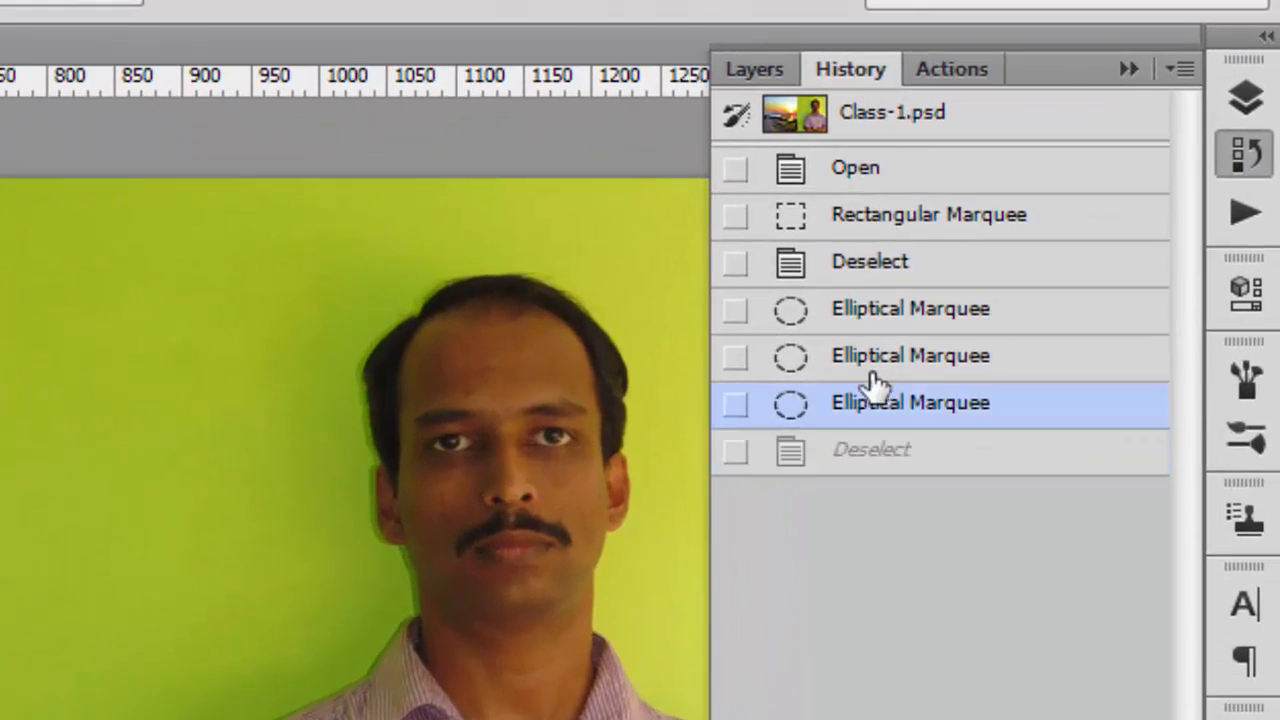
click(880, 355)
click(900, 310)
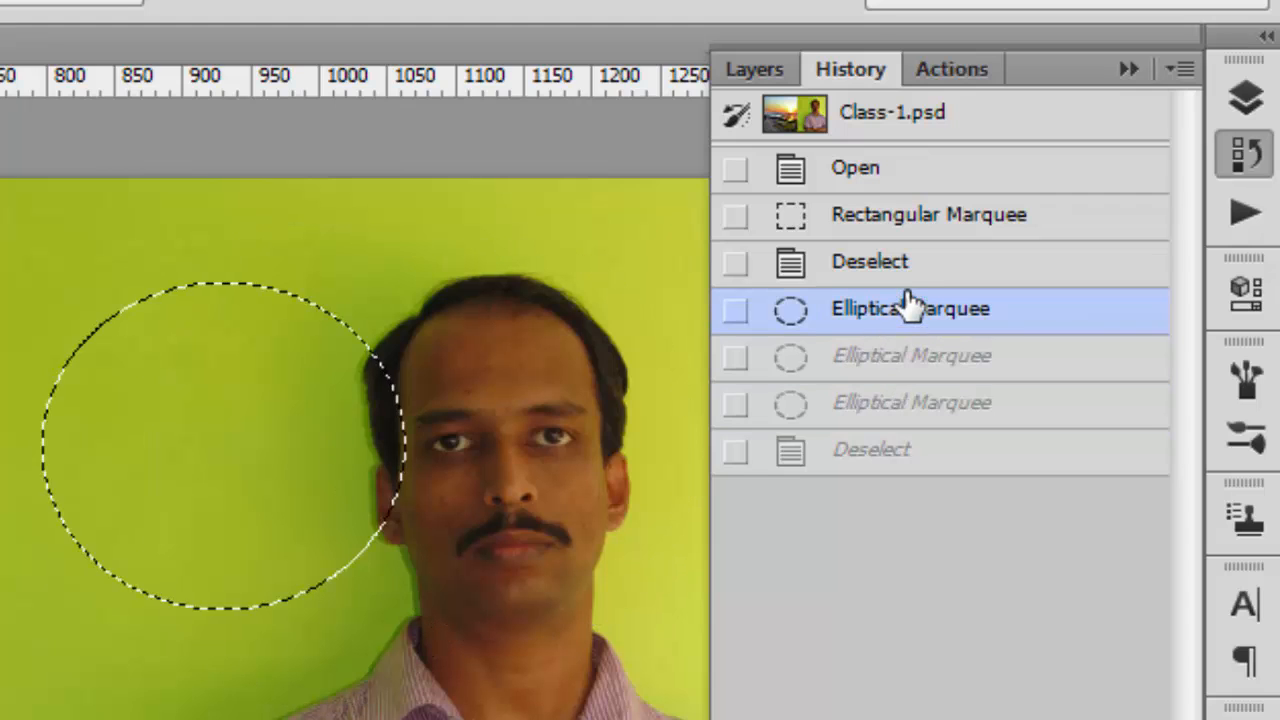
click(906, 272)
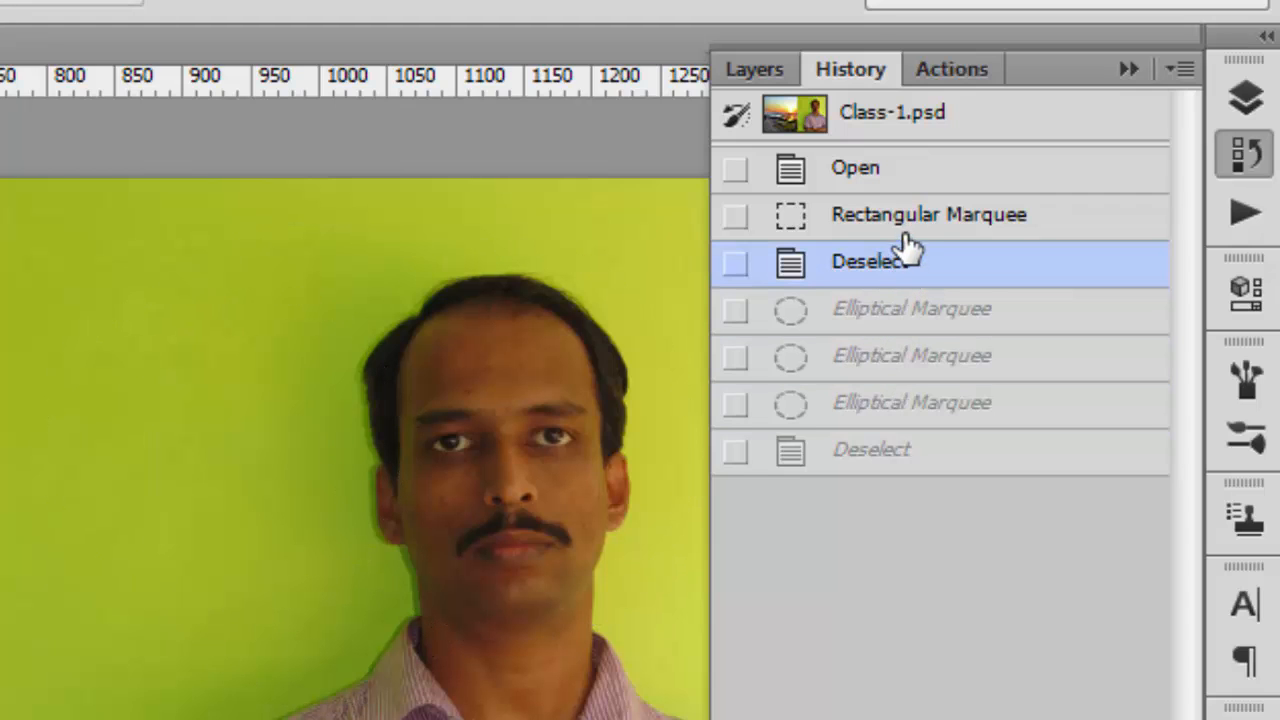
click(906, 221)
click(892, 178)
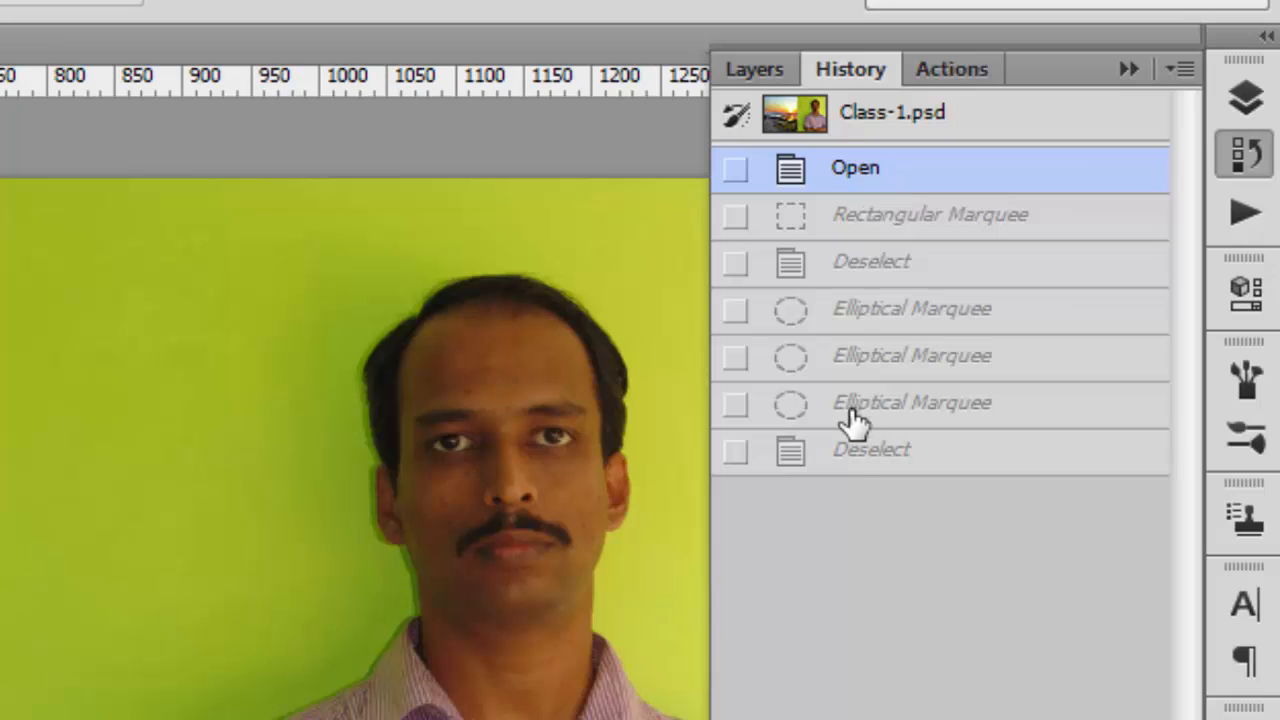
click(846, 455)
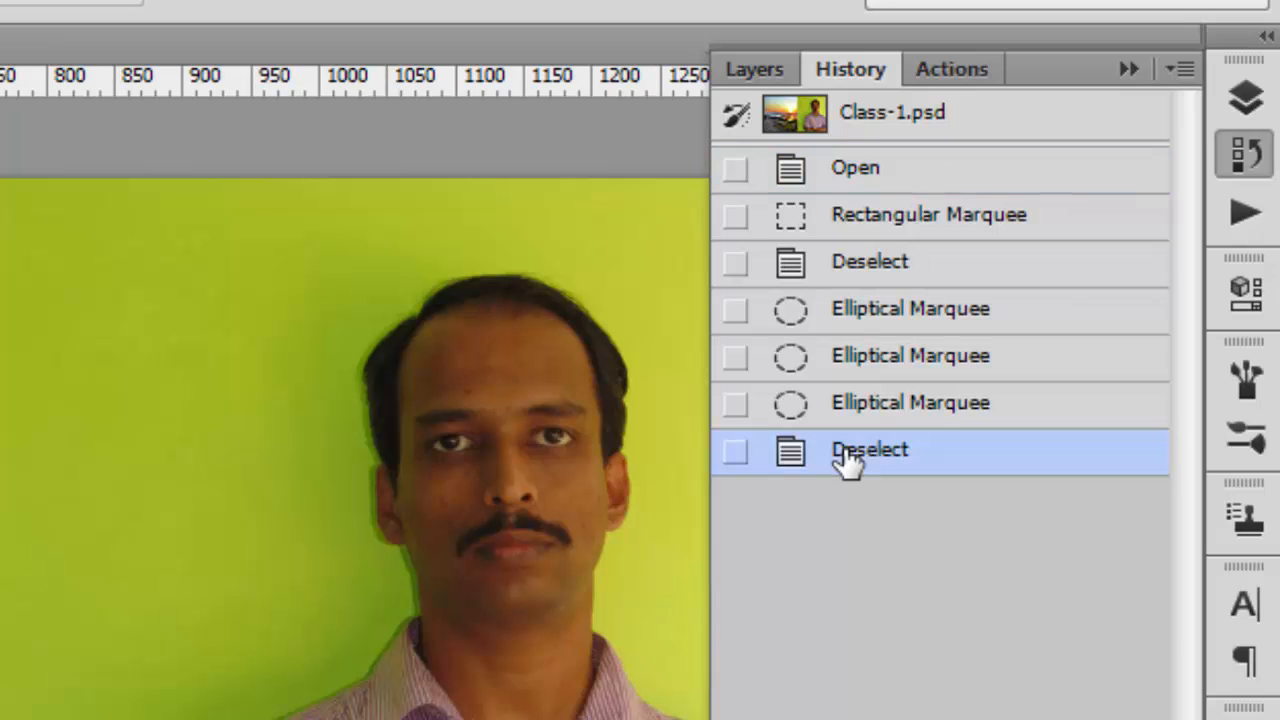
Revert the document to the Deselect state preceding the first Elliptical Marquee, and collapse the History panel.
click(885, 405)
click(885, 372)
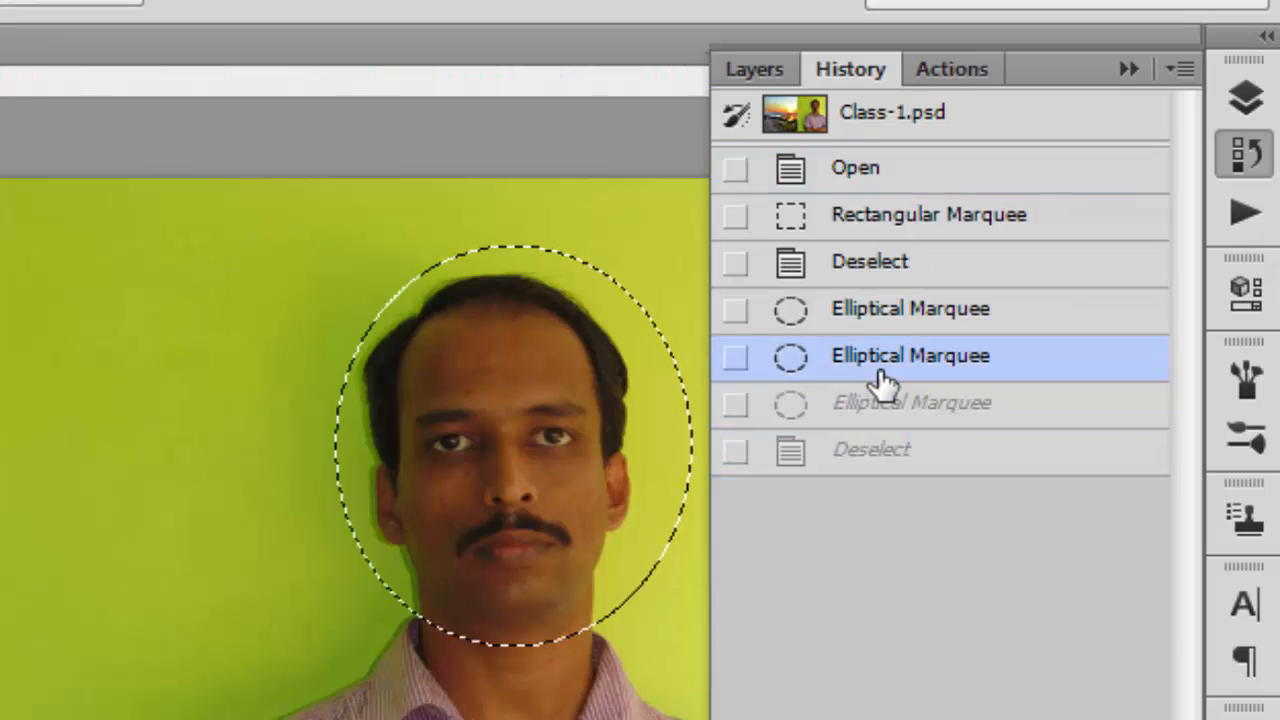
click(890, 310)
click(884, 282)
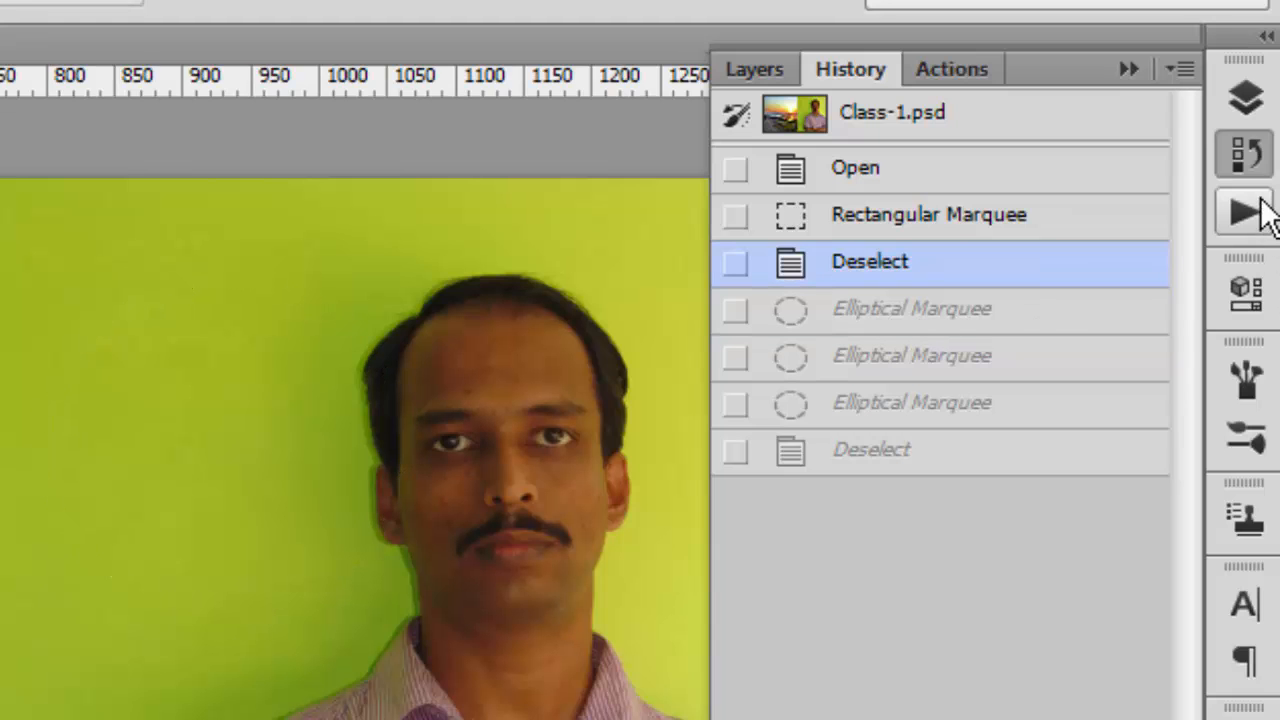
click(1257, 157)
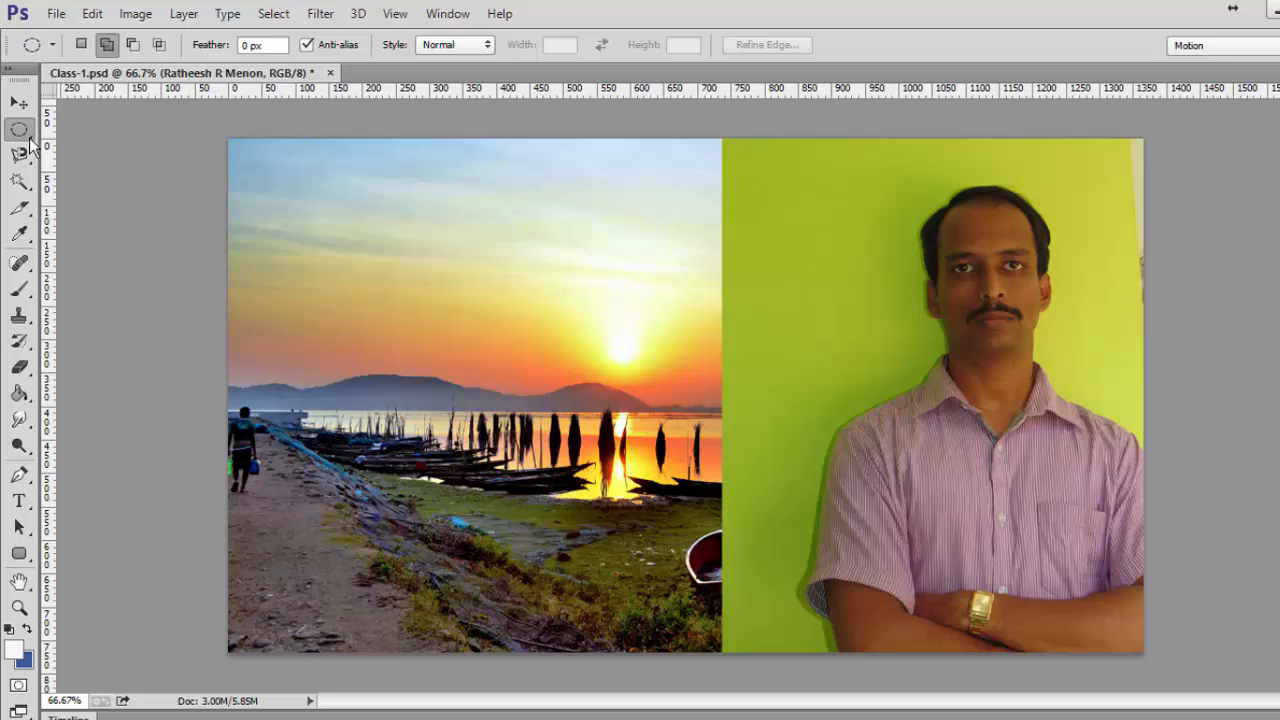
Draw two successive rectangular selections on the green wall, and add an overlapping rectangle beside the head to the second one.
right_click(28, 138)
click(100, 127)
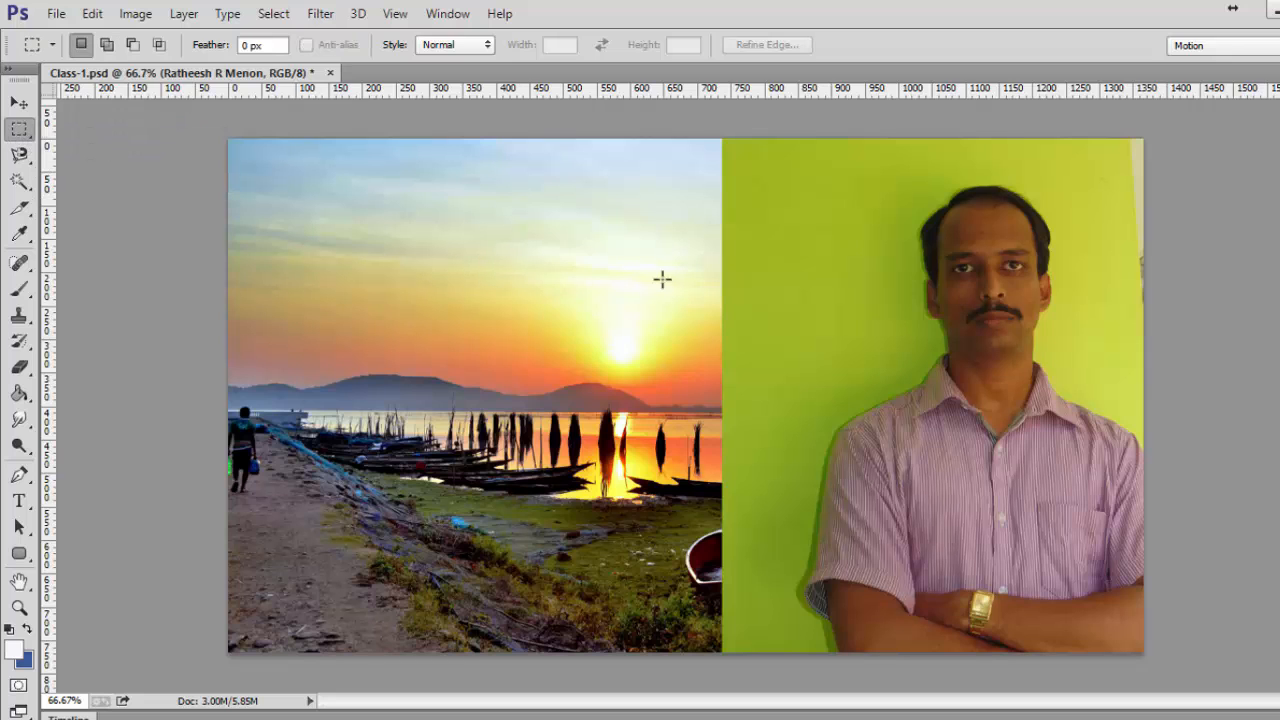
drag(713, 147, 846, 409)
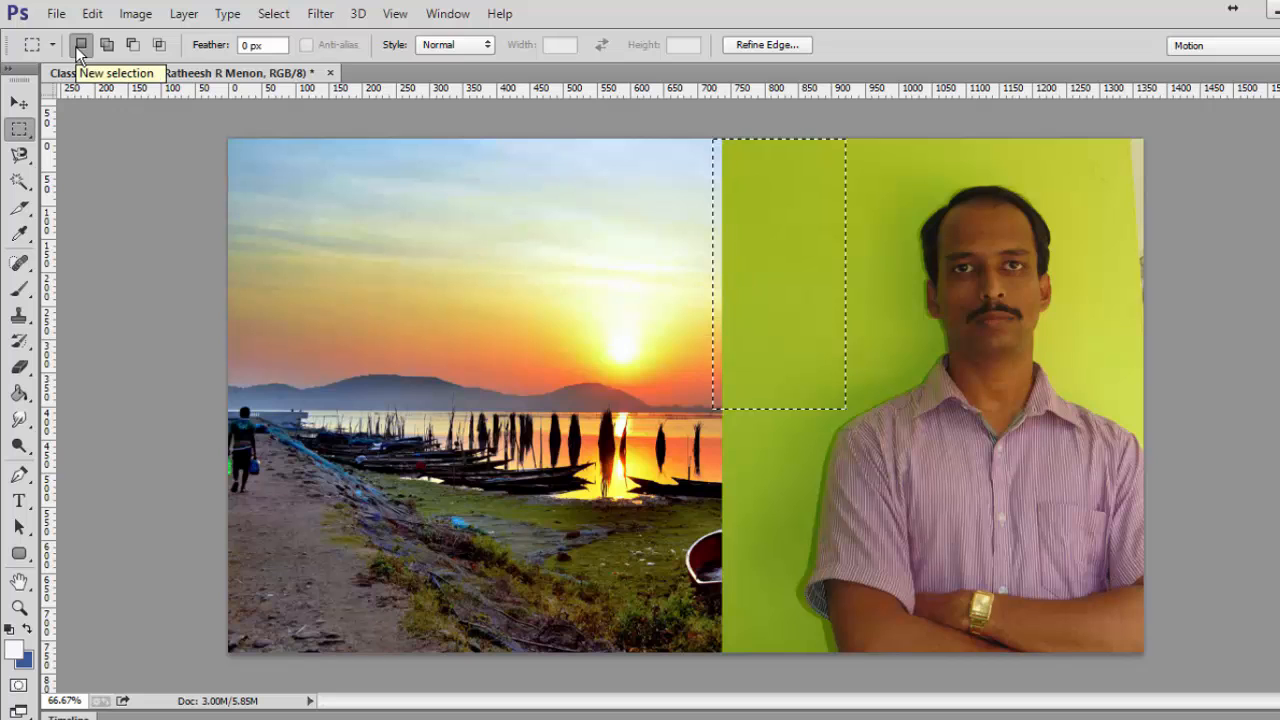
drag(806, 128, 886, 434)
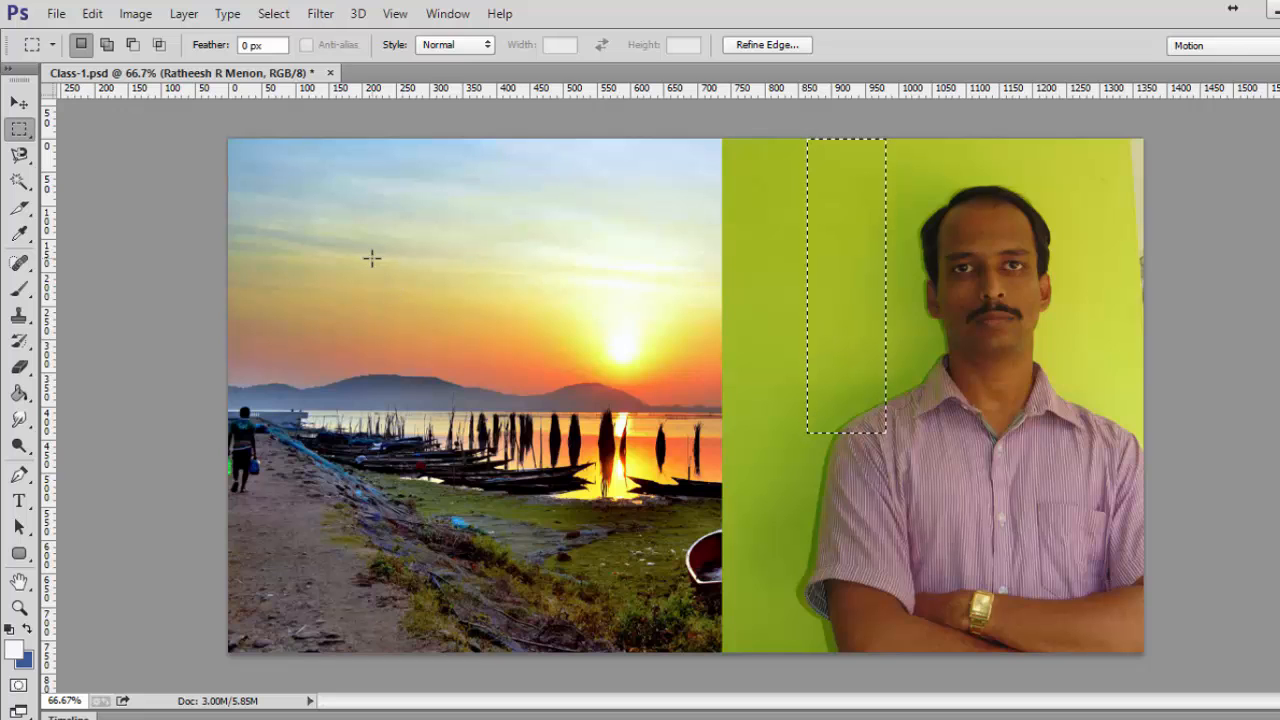
click(106, 44)
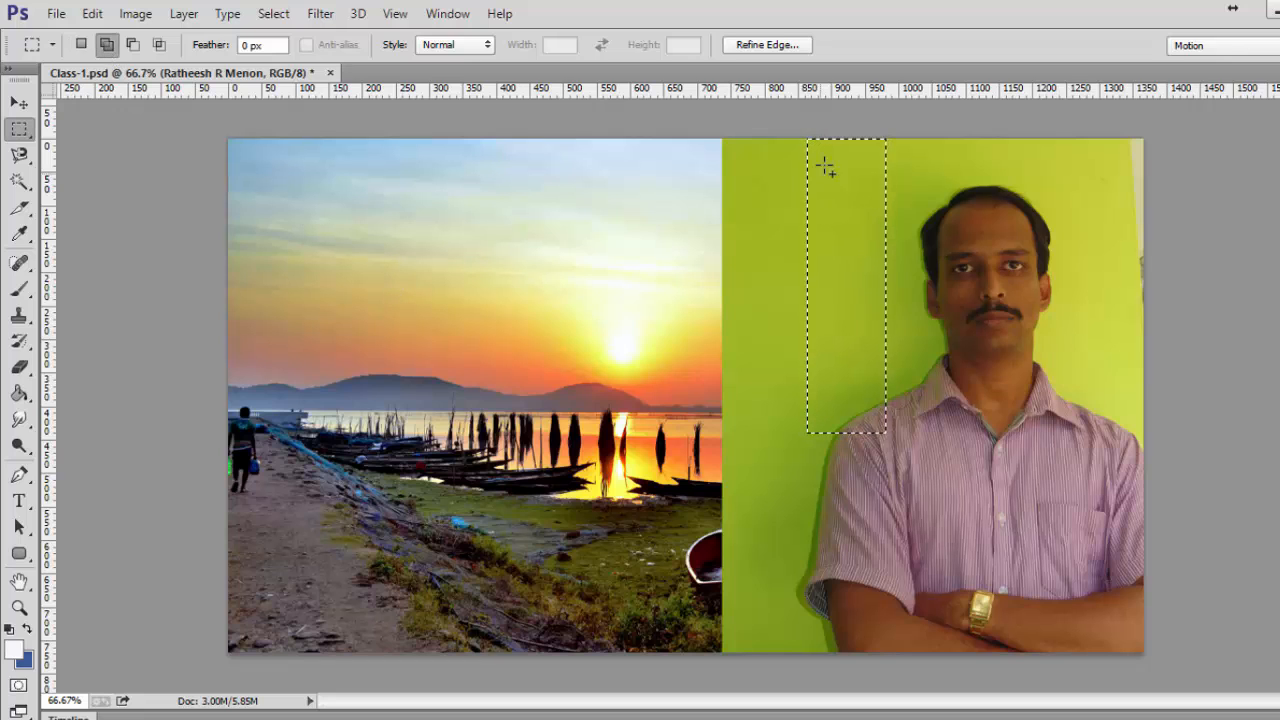
drag(866, 138, 937, 452)
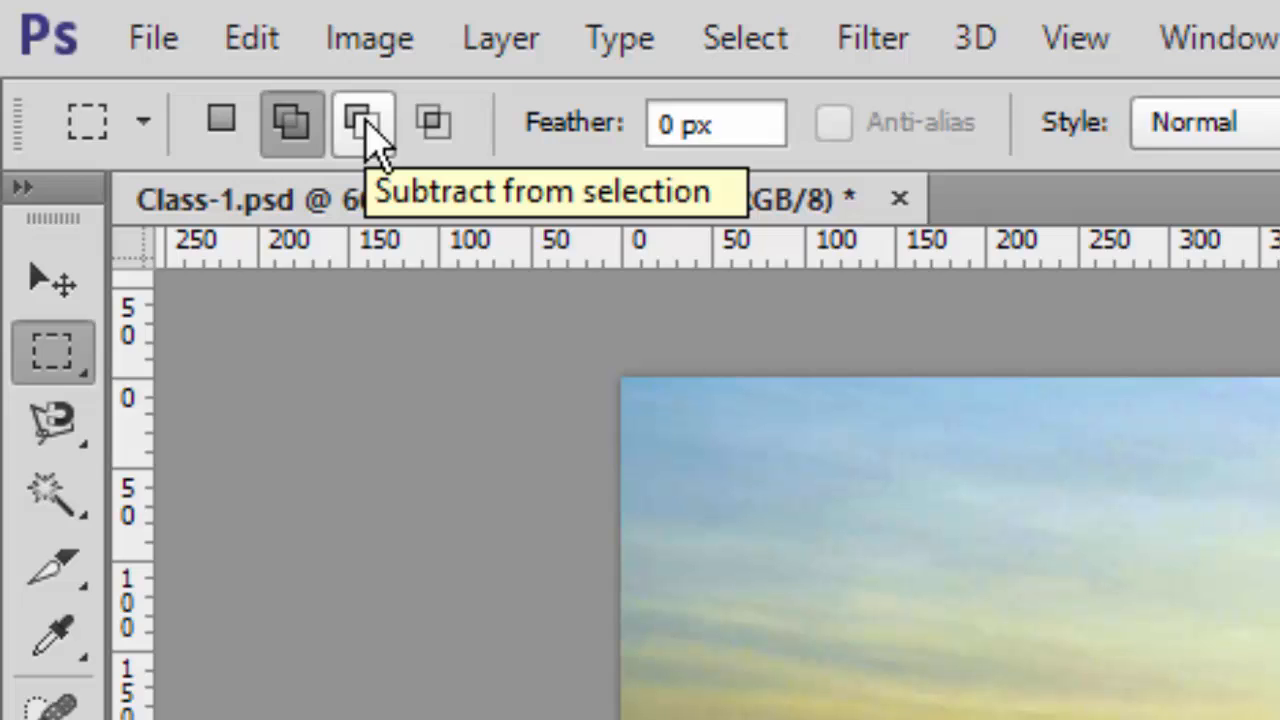
In Subtract from selection mode, replace the selection with a rectangle over the face's left half, cut a notch from it, and delete the remaining area.
click(362, 122)
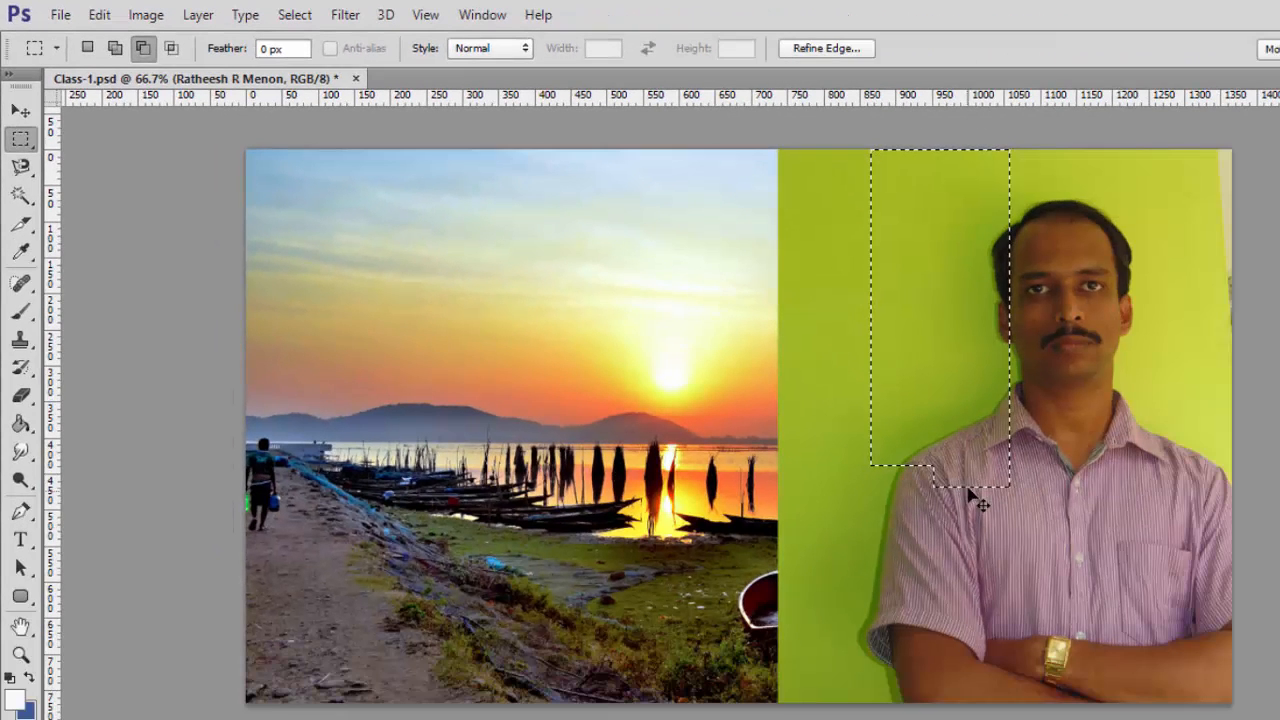
key(ctrl+d)
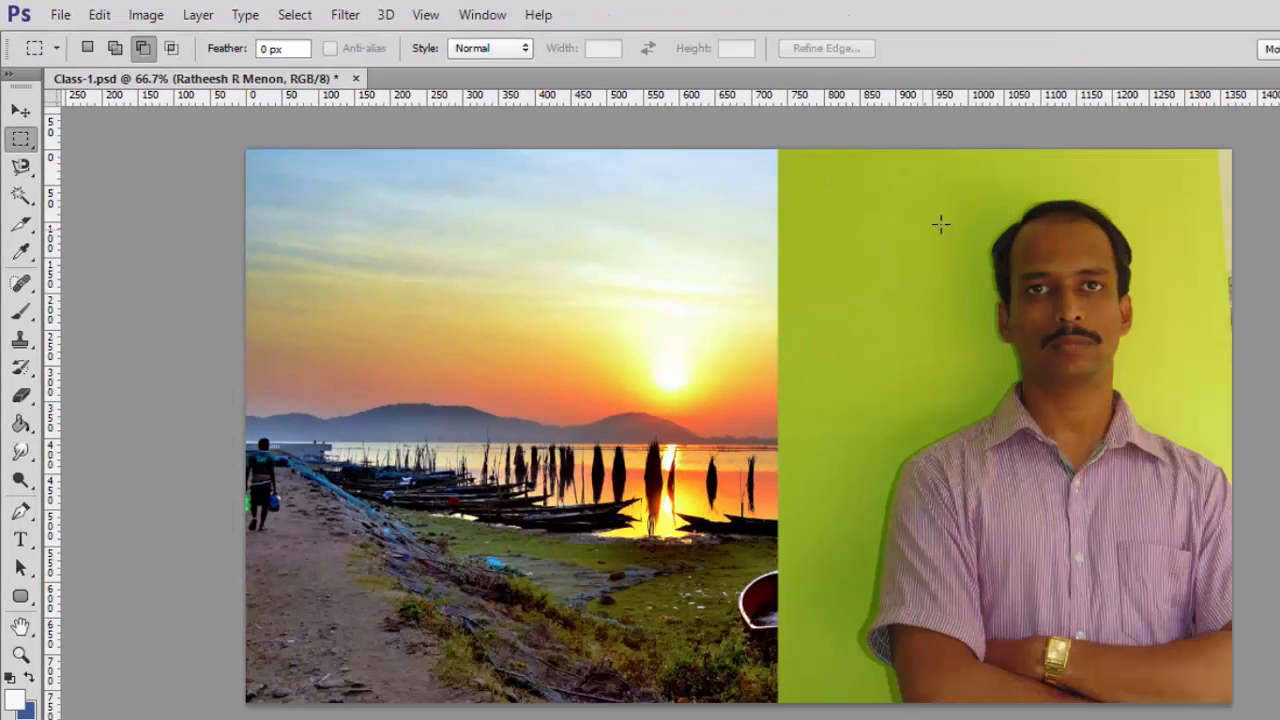
drag(1008, 440, 1047, 386)
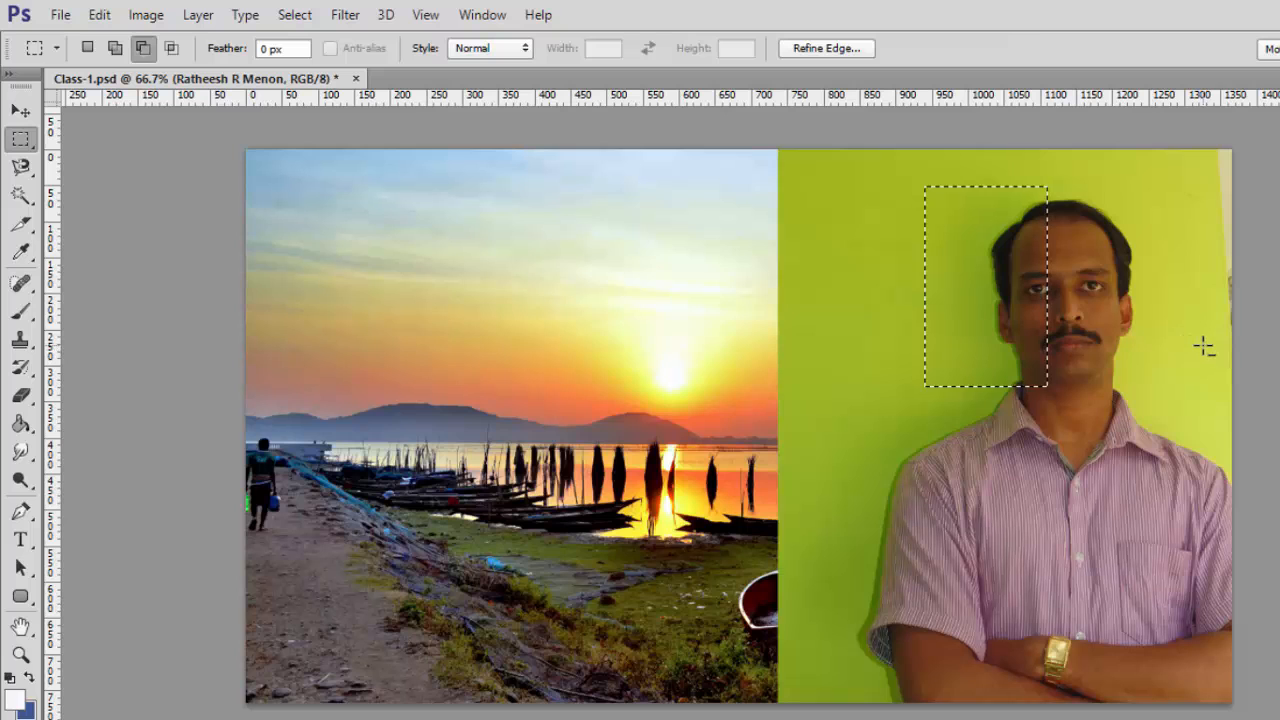
drag(1204, 345, 1013, 247)
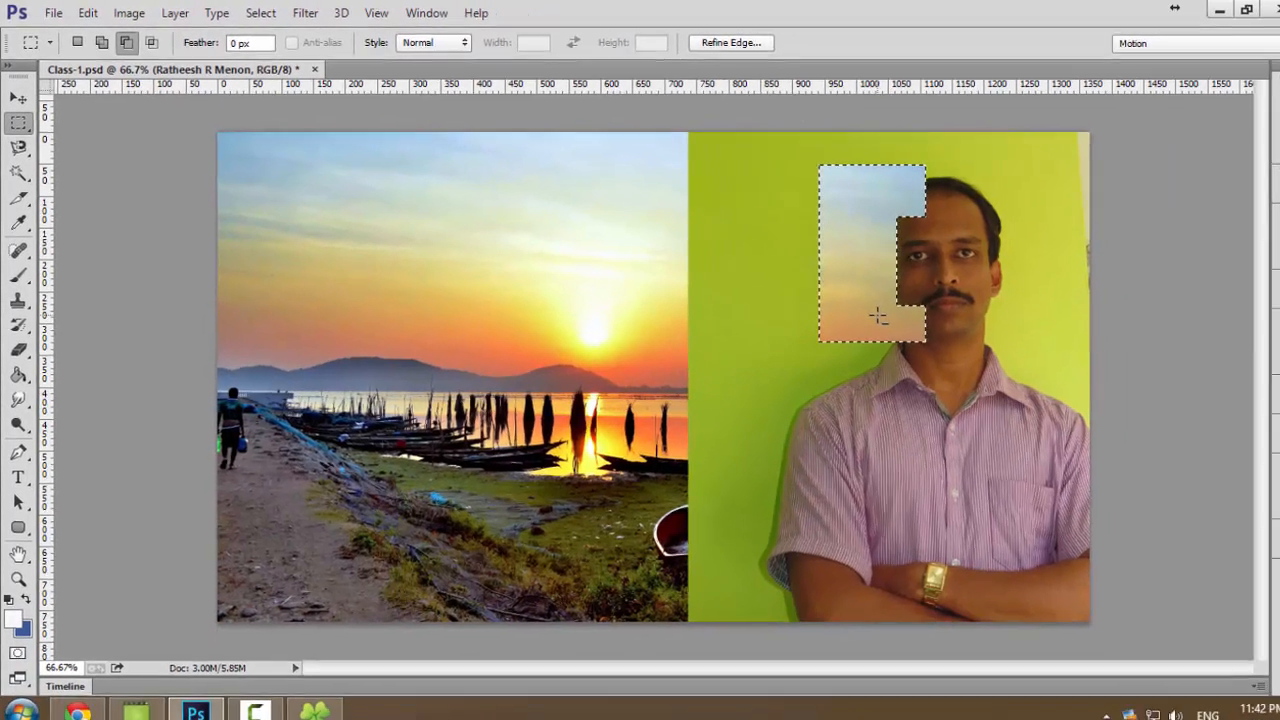
key(ctrl+d)
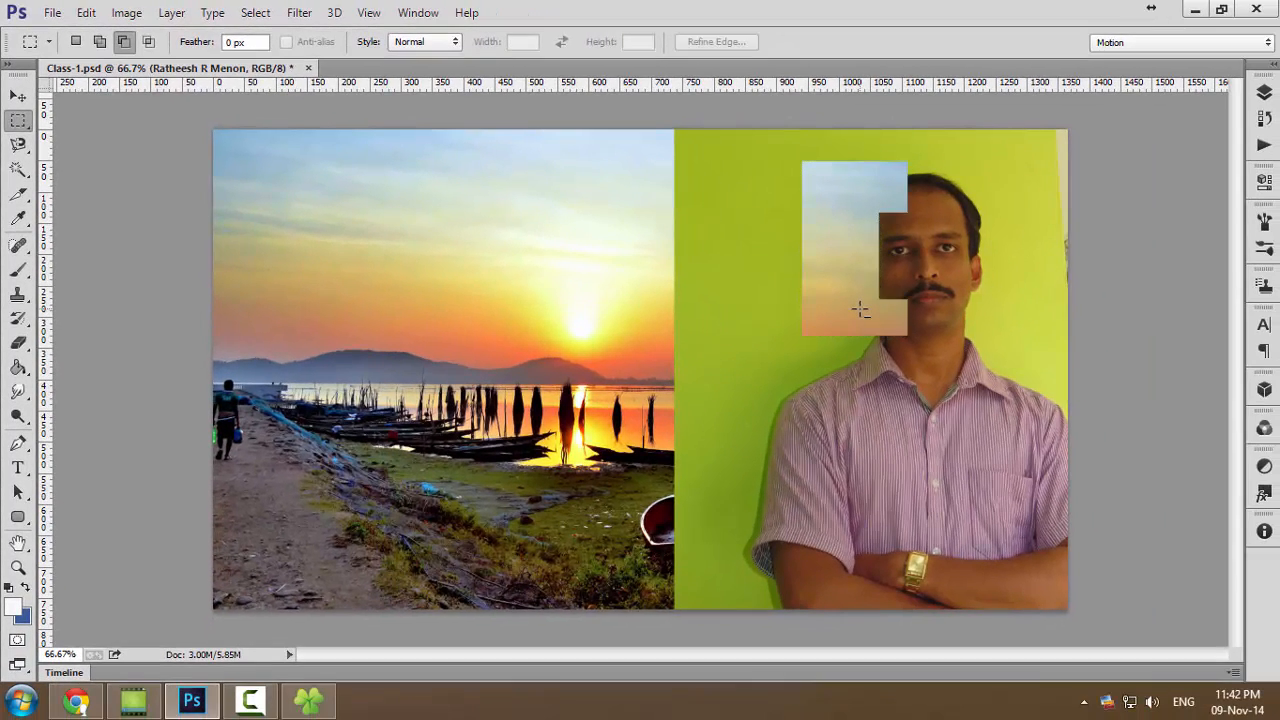
Step the history back to the Rectangular Marquee state before the notch and deletion, restoring the face, and deselect.
click(1265, 116)
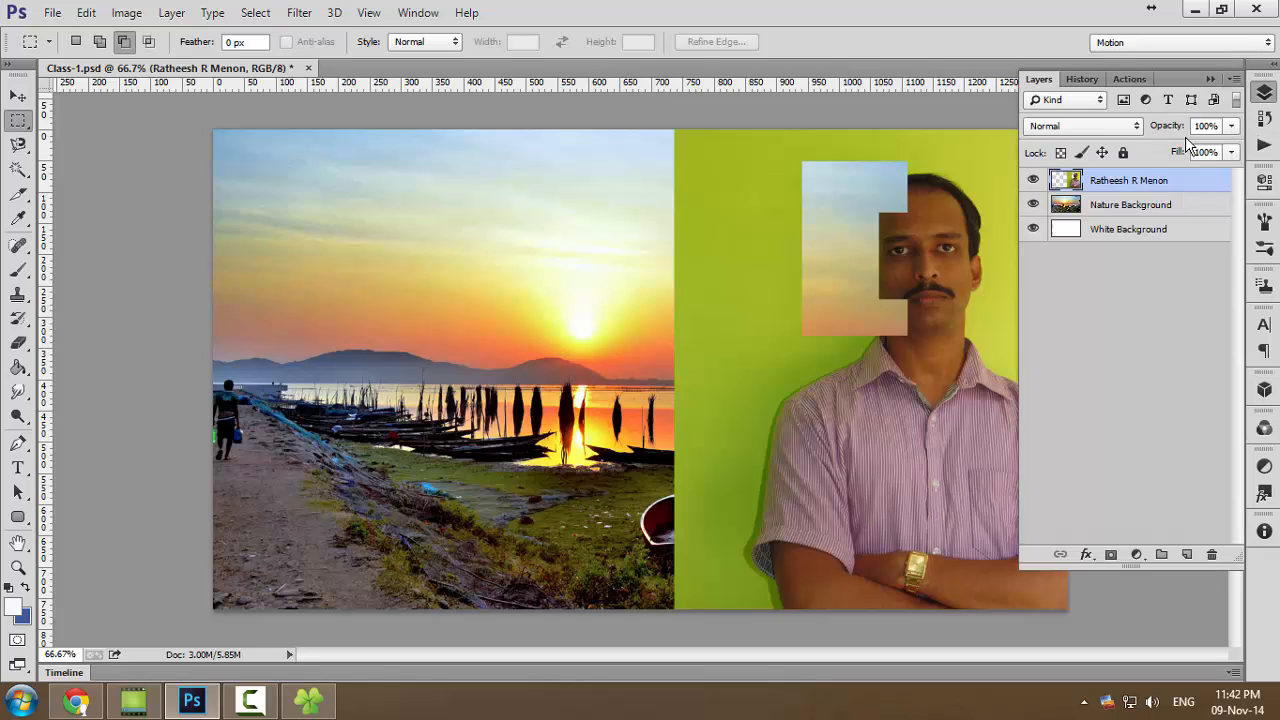
click(1082, 79)
click(1087, 316)
click(1107, 280)
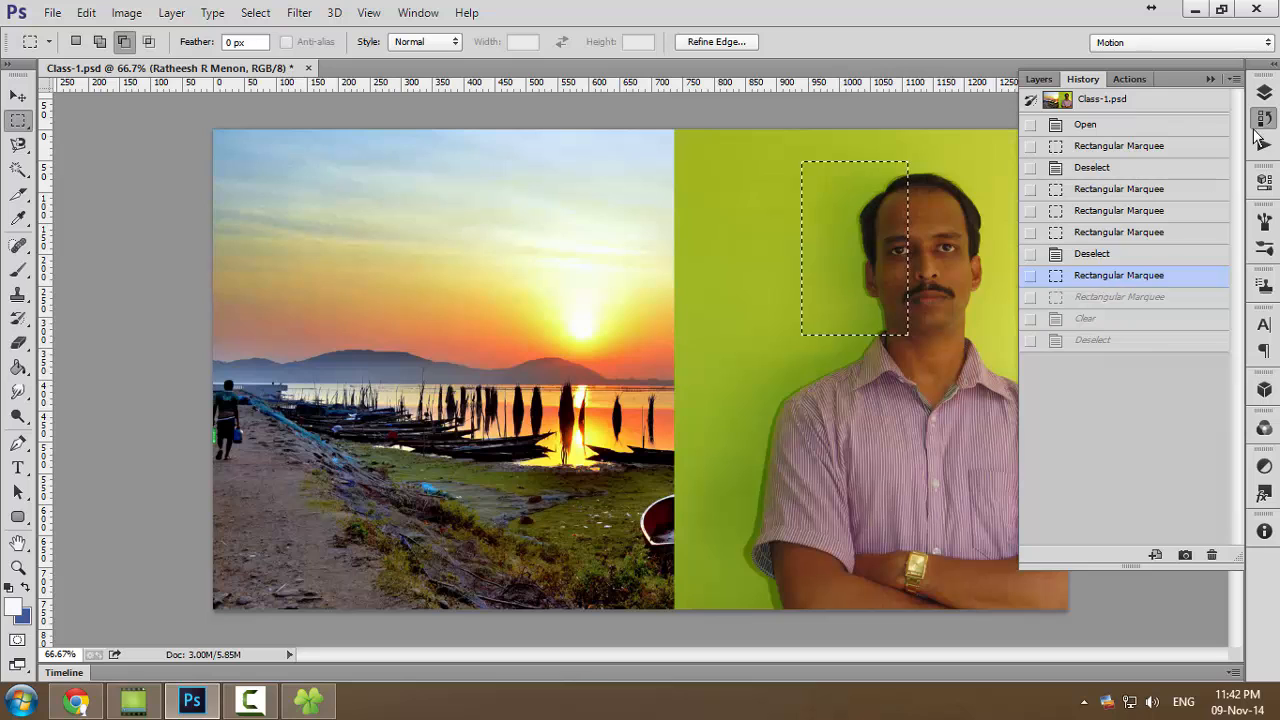
click(1265, 91)
key(ctrl+d)
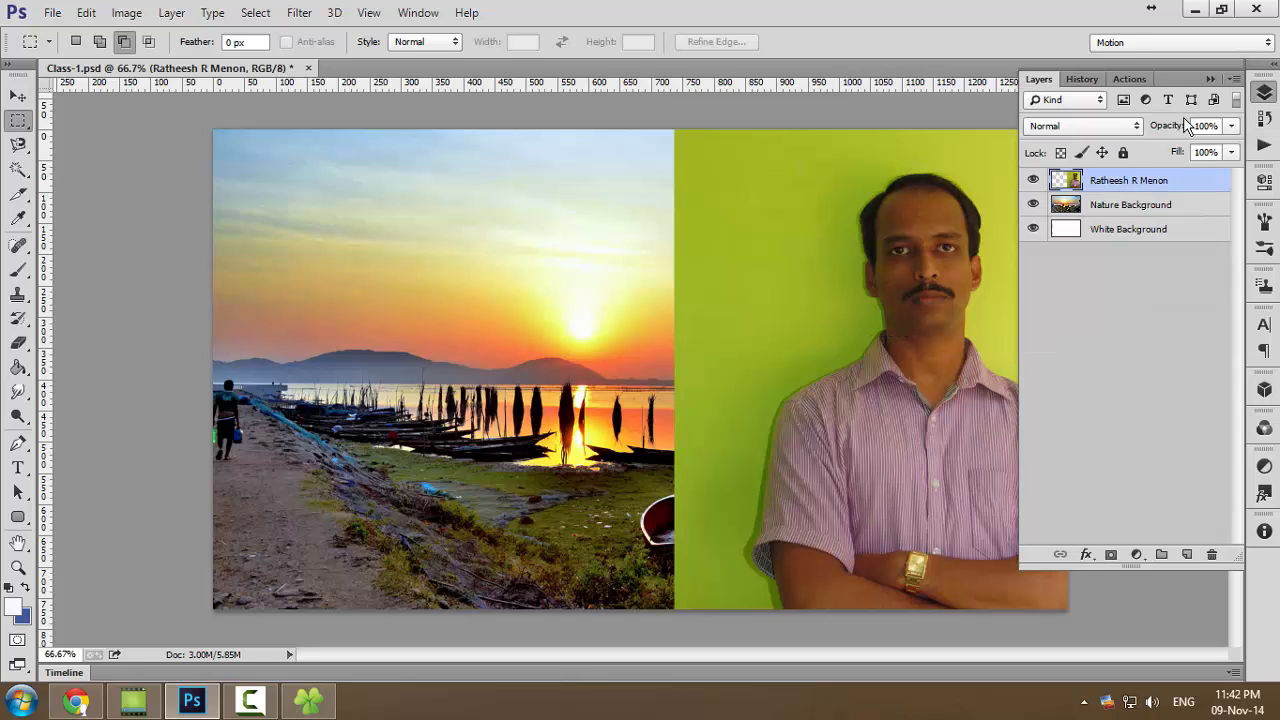
click(1264, 91)
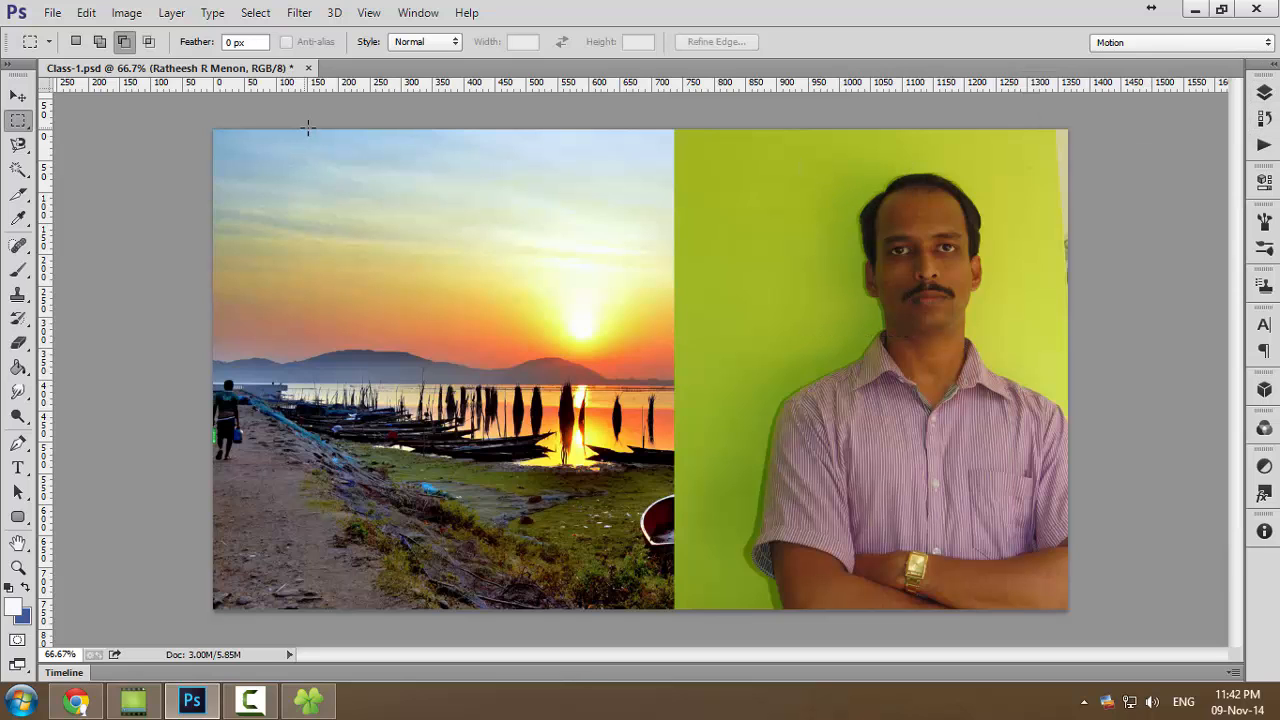
With the Elliptical Marquee, select an ellipse over the wall and part of the head, and subtract a larger ellipse around the face.
right_click(25, 128)
click(80, 138)
drag(729, 138, 930, 277)
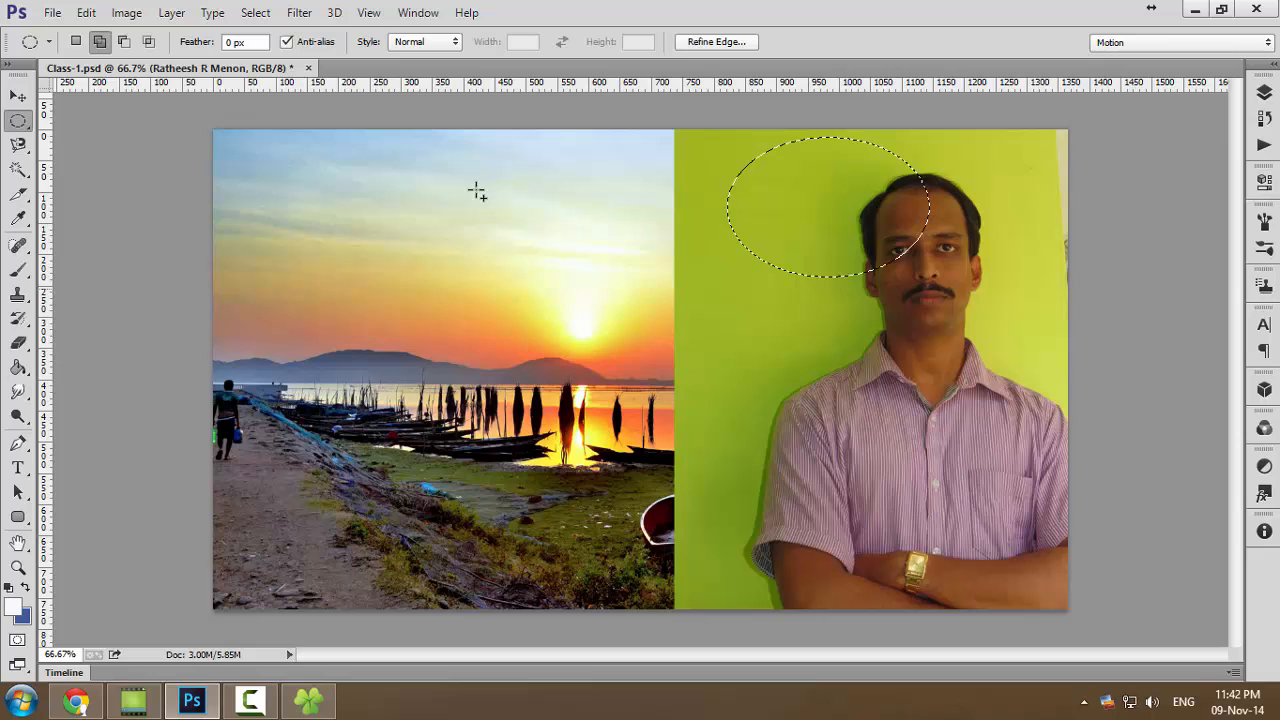
click(129, 46)
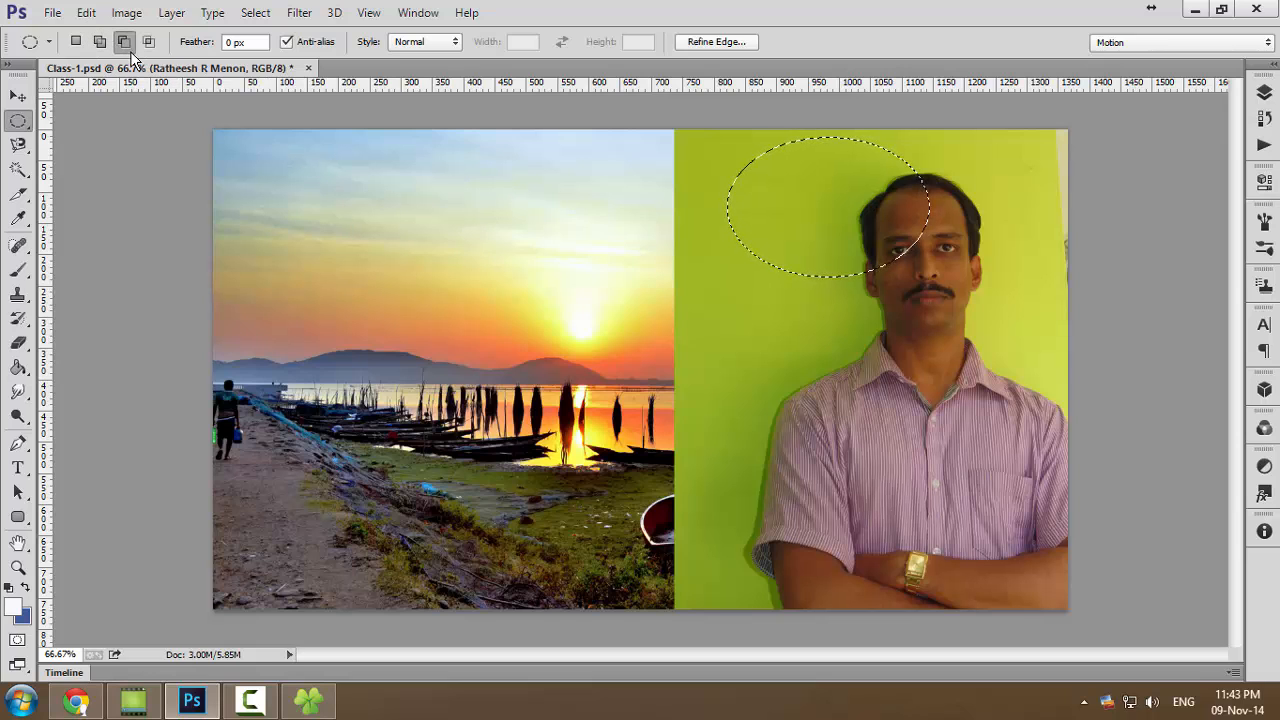
drag(1060, 380, 848, 138)
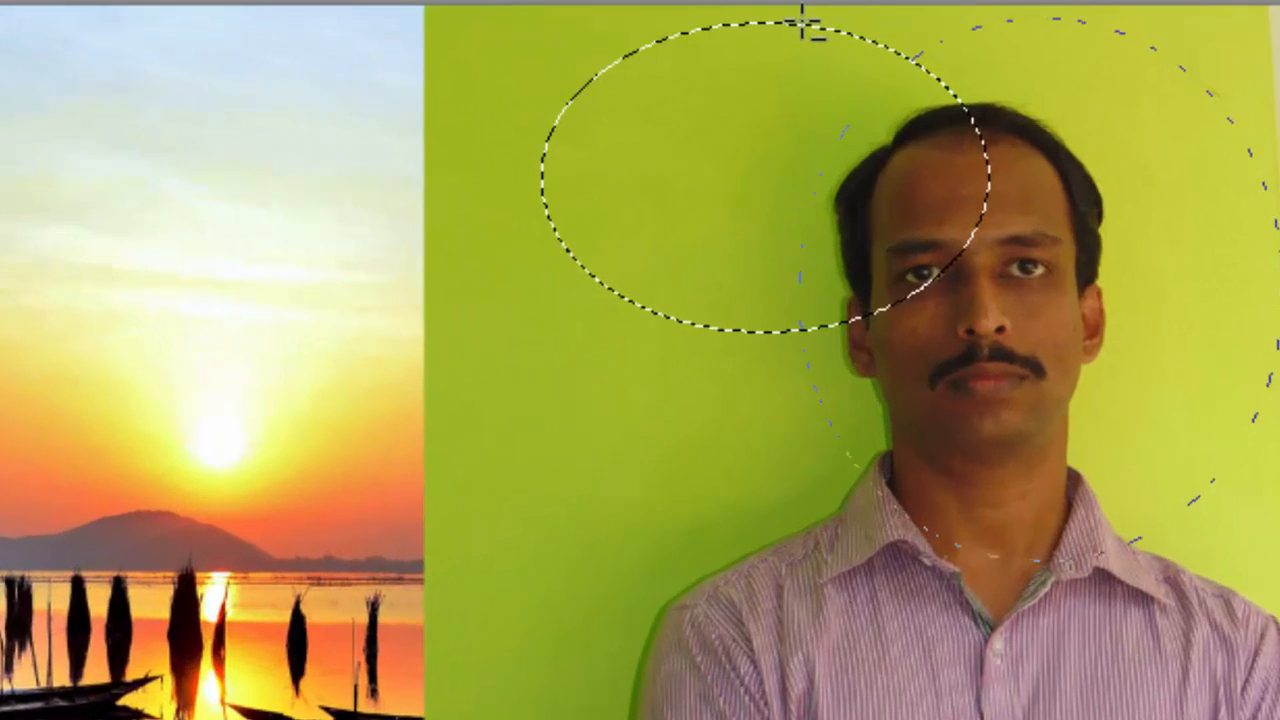
drag(803, 22, 803, 22)
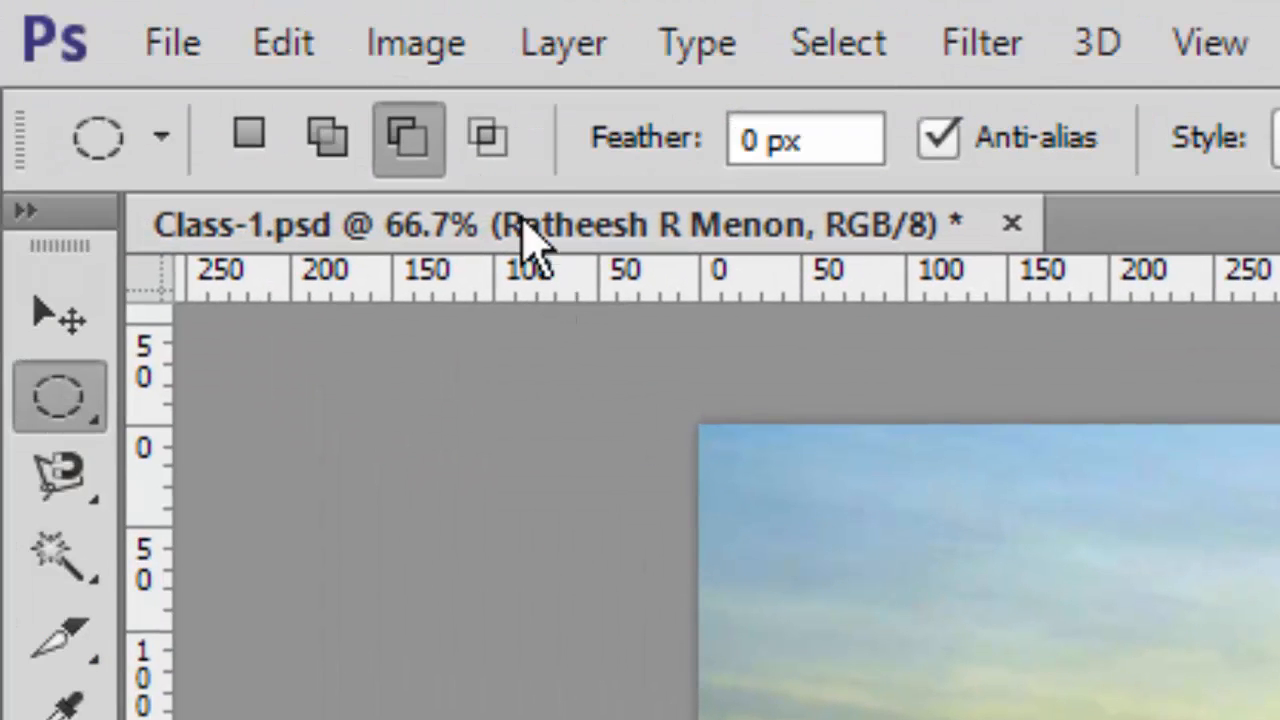
In Intersect with selection mode, draw two overlapping ellipses across the face to keep only their overlap, and deselect it.
click(500, 140)
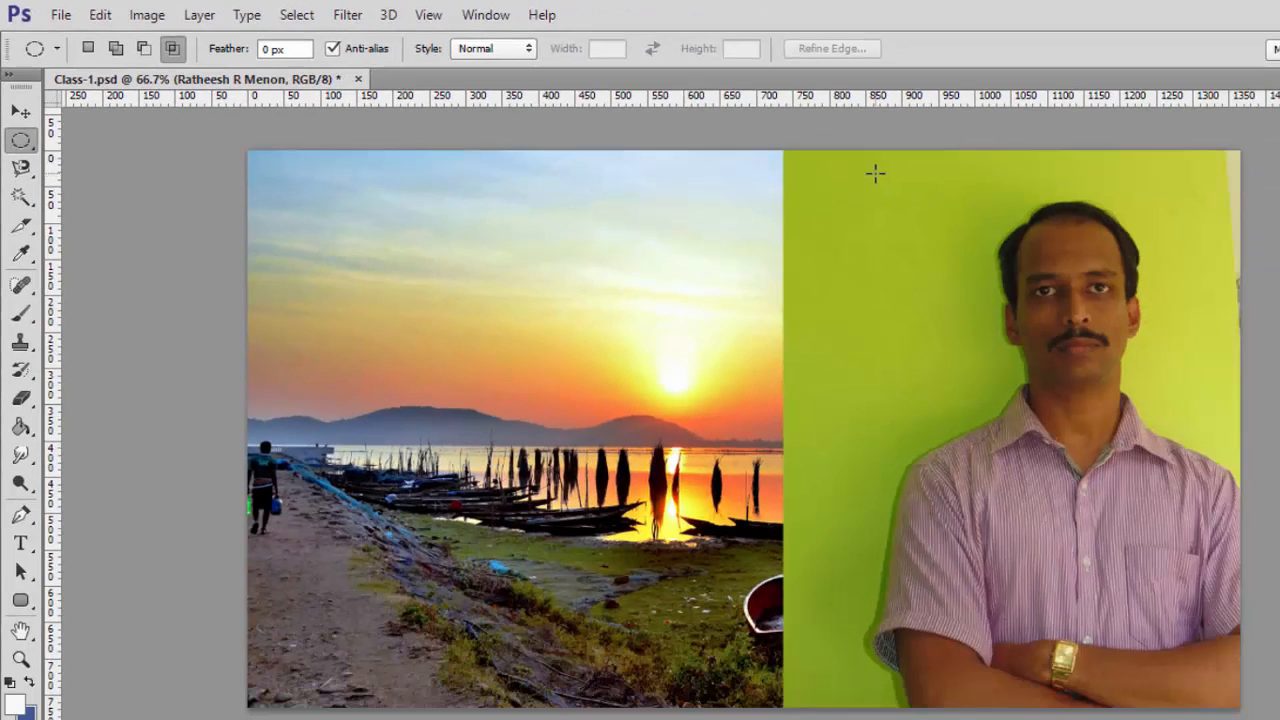
drag(872, 170, 1101, 395)
drag(1168, 517, 808, 47)
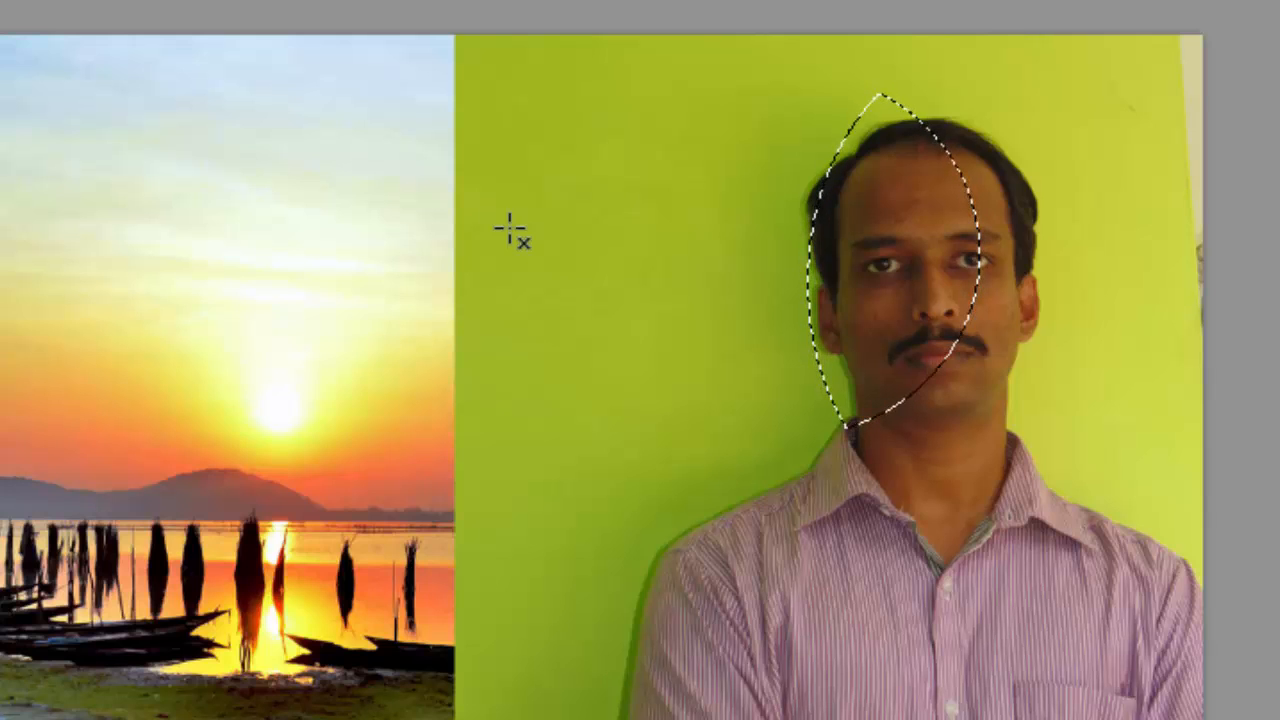
key(ctrl+d)
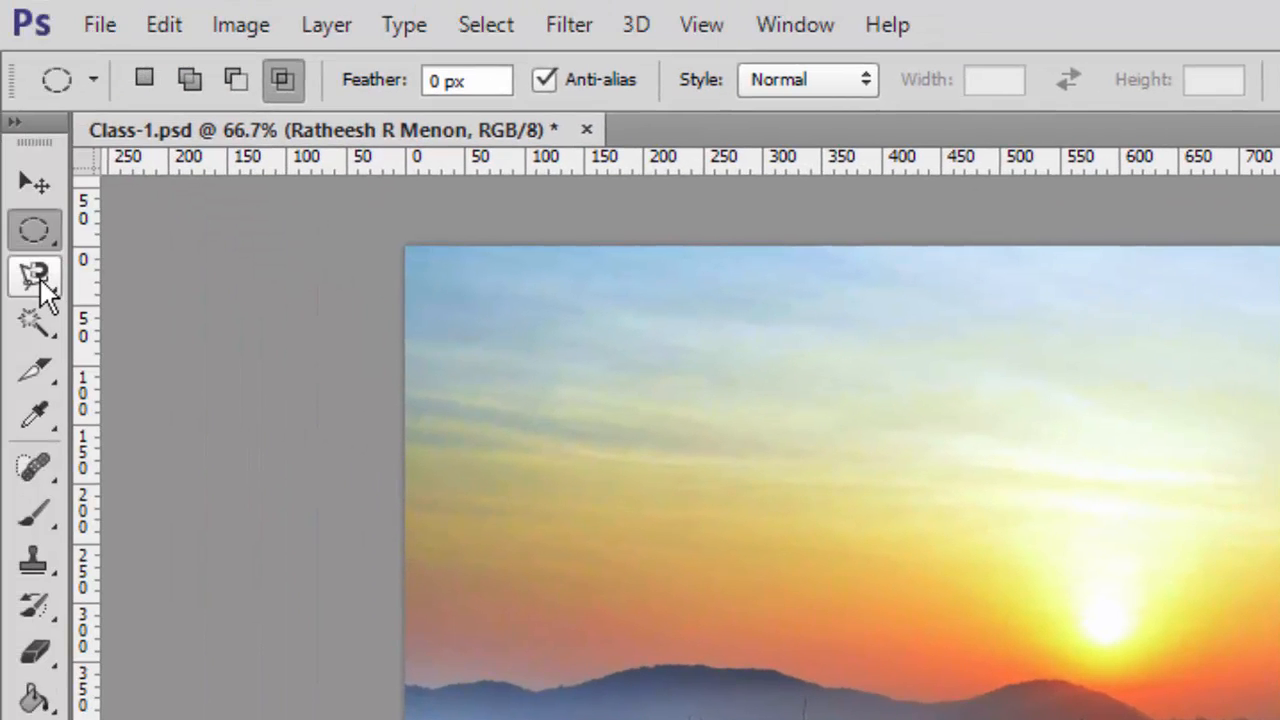
With the Polygonal Lasso Tool, outline the green wall area along the shoulder, neck and head, looping out over the sunset image.
click(39, 276)
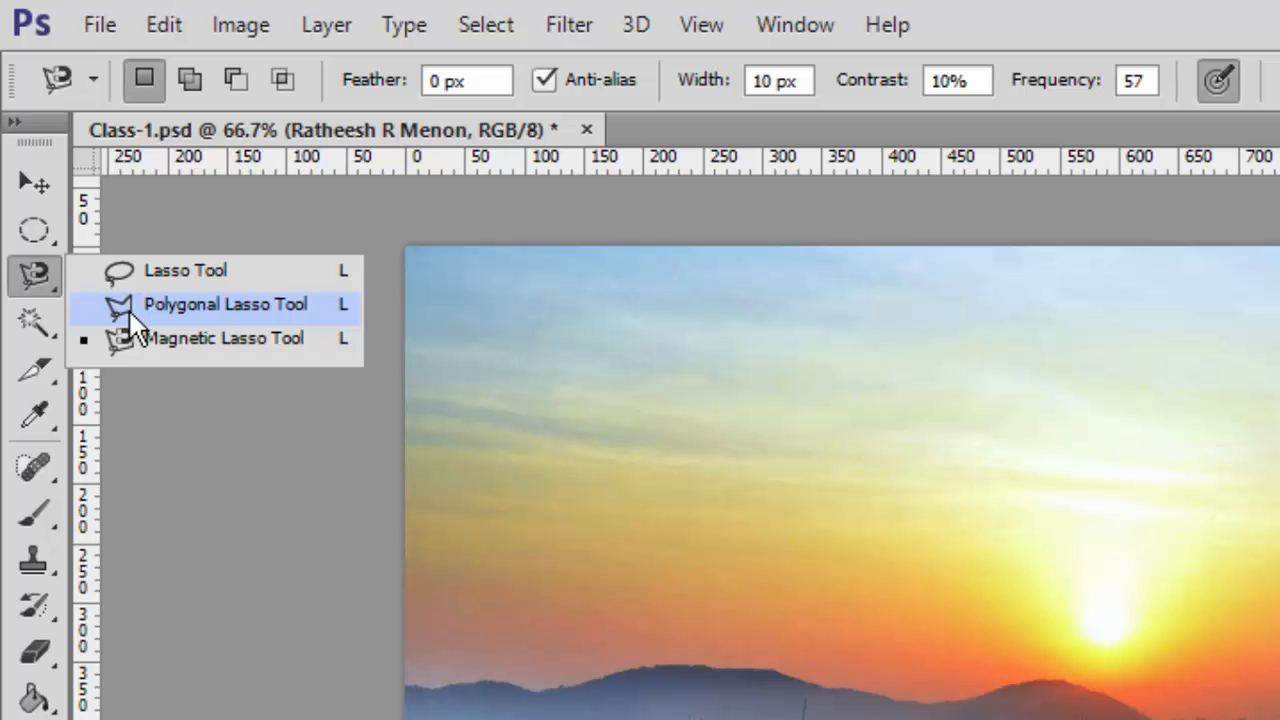
click(128, 304)
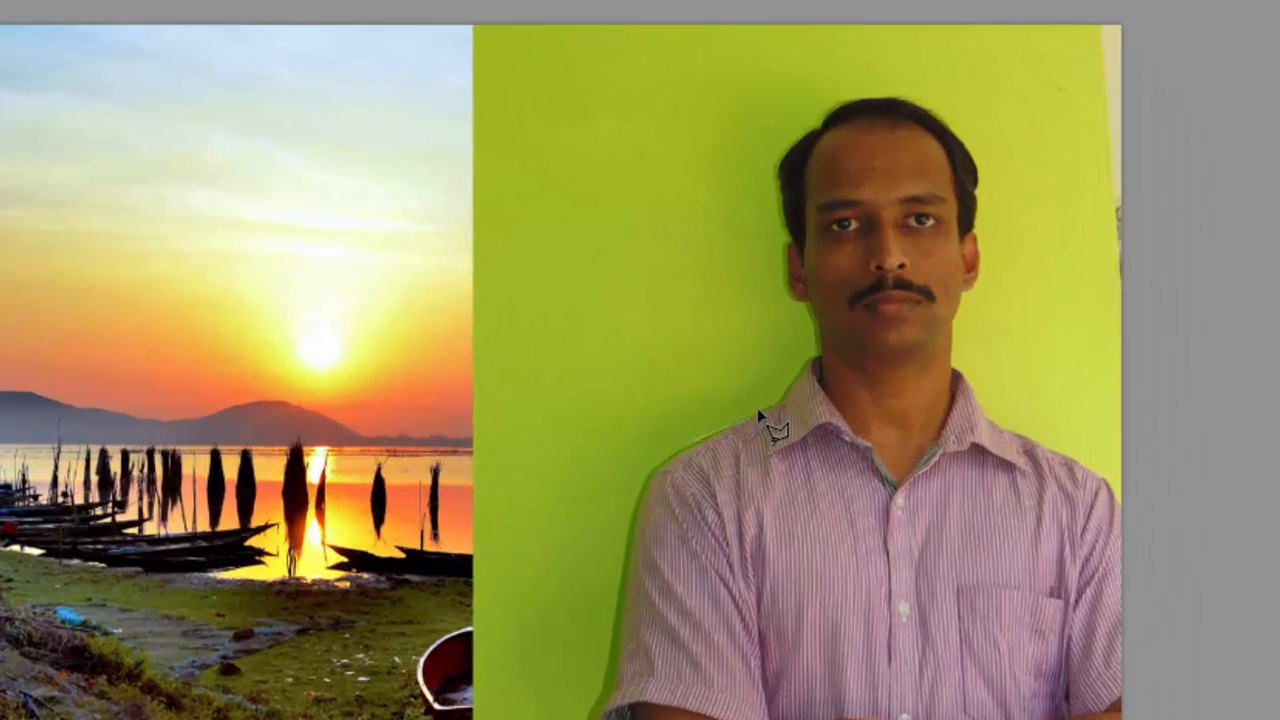
click(756, 412)
click(781, 387)
click(803, 353)
click(780, 267)
click(775, 221)
click(770, 126)
click(879, 30)
click(490, 2)
click(404, 67)
click(437, 448)
click(600, 470)
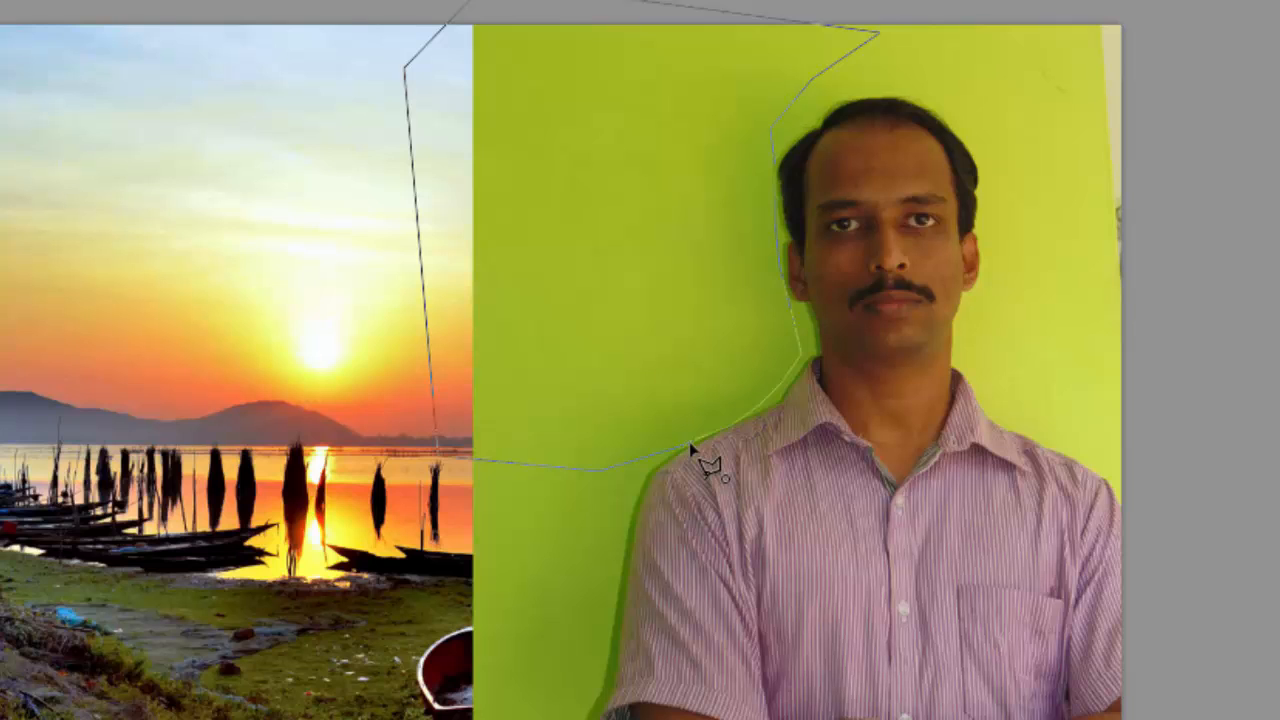
click(690, 450)
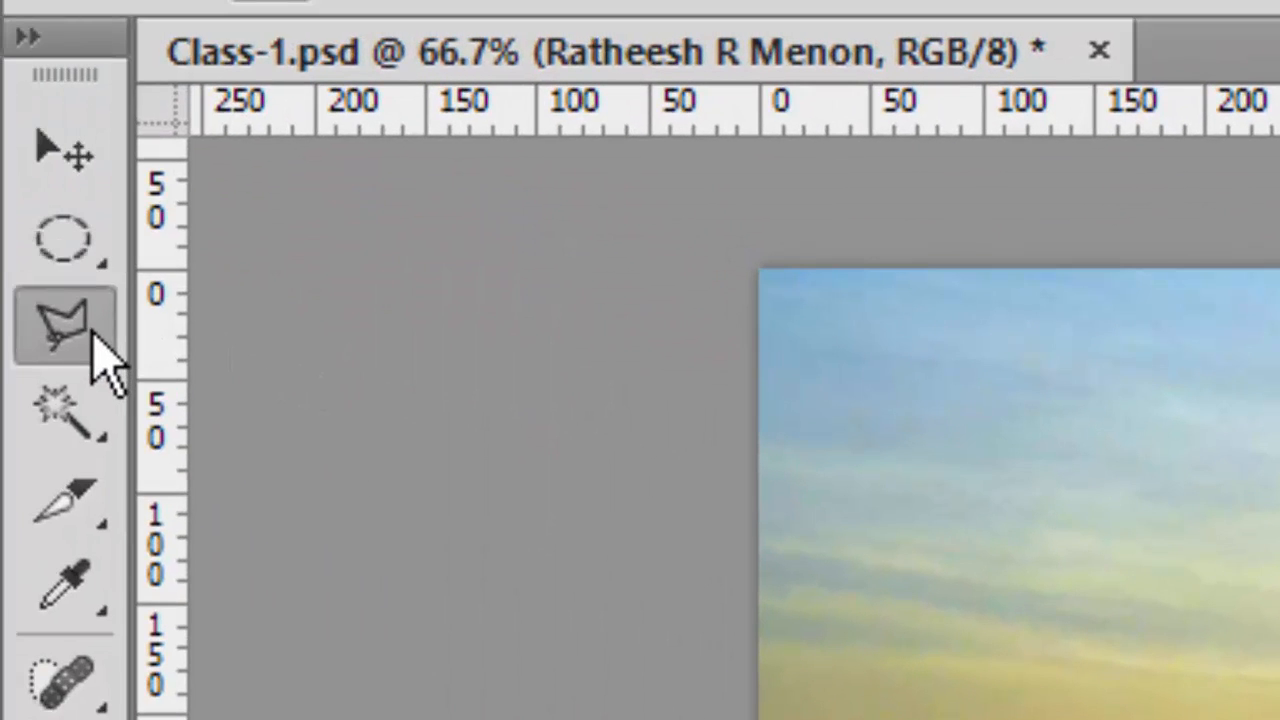
Try to trace the shirt's shoulder edge against the green wall freehand with the Lasso Tool.
click(95, 340)
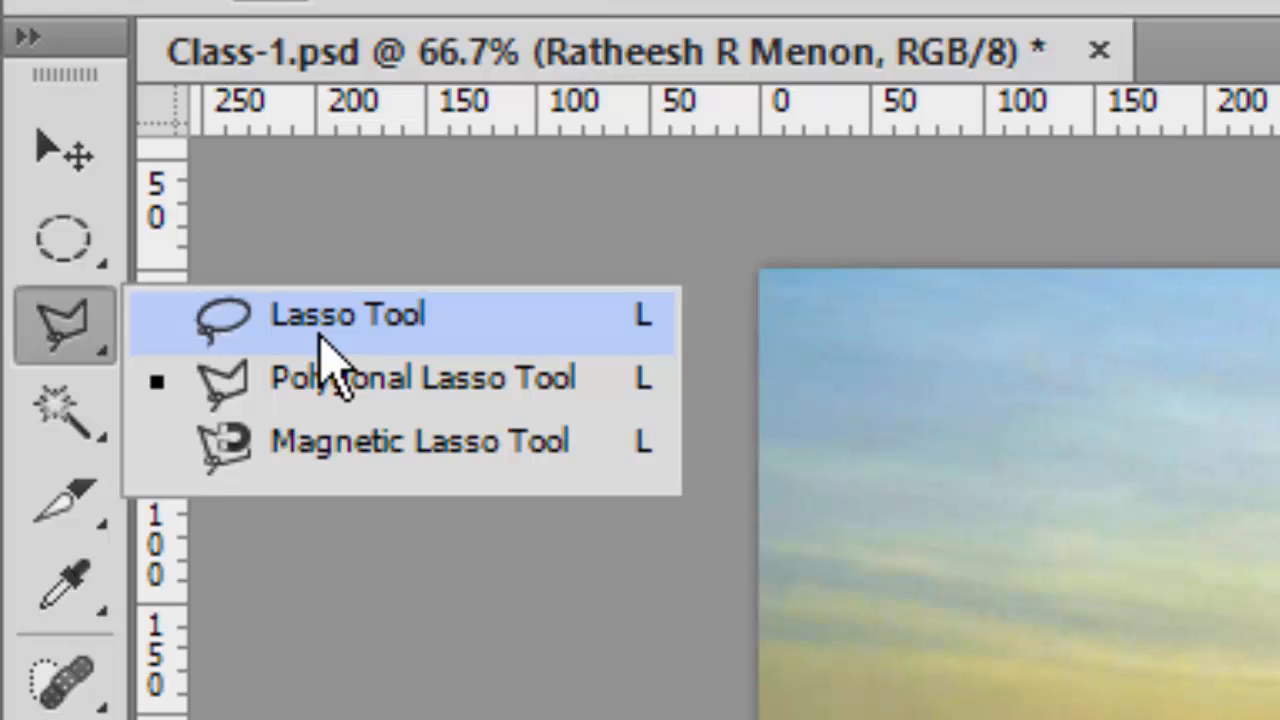
click(422, 320)
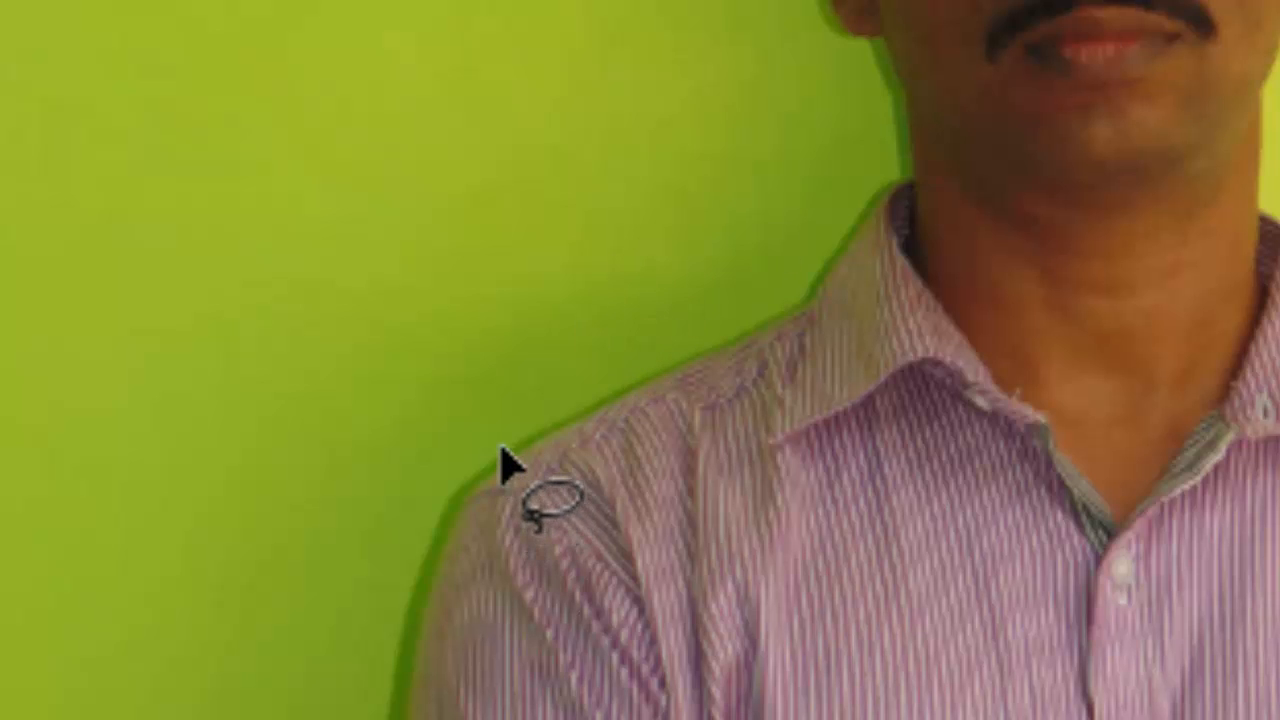
drag(493, 458, 623, 380)
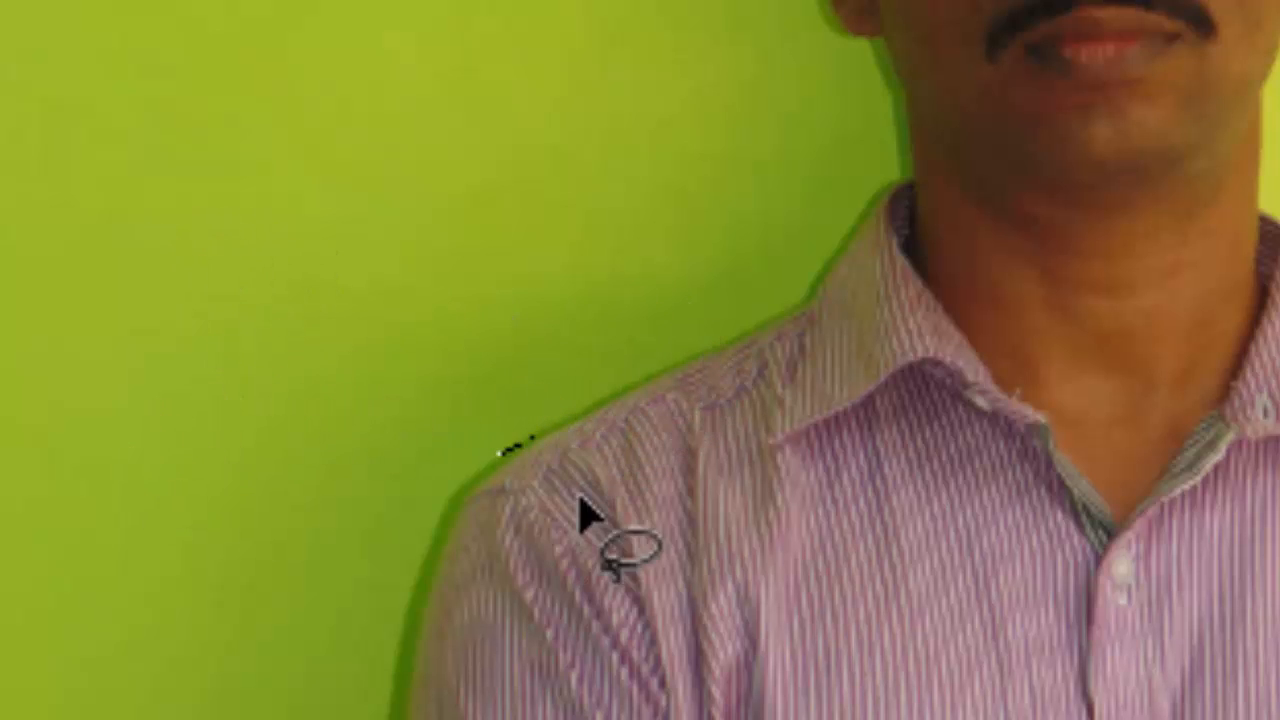
mouse_move(568, 412)
mouse_down()
mouse_move(617, 397)
mouse_move(634, 374)
mouse_move(711, 354)
mouse_up()
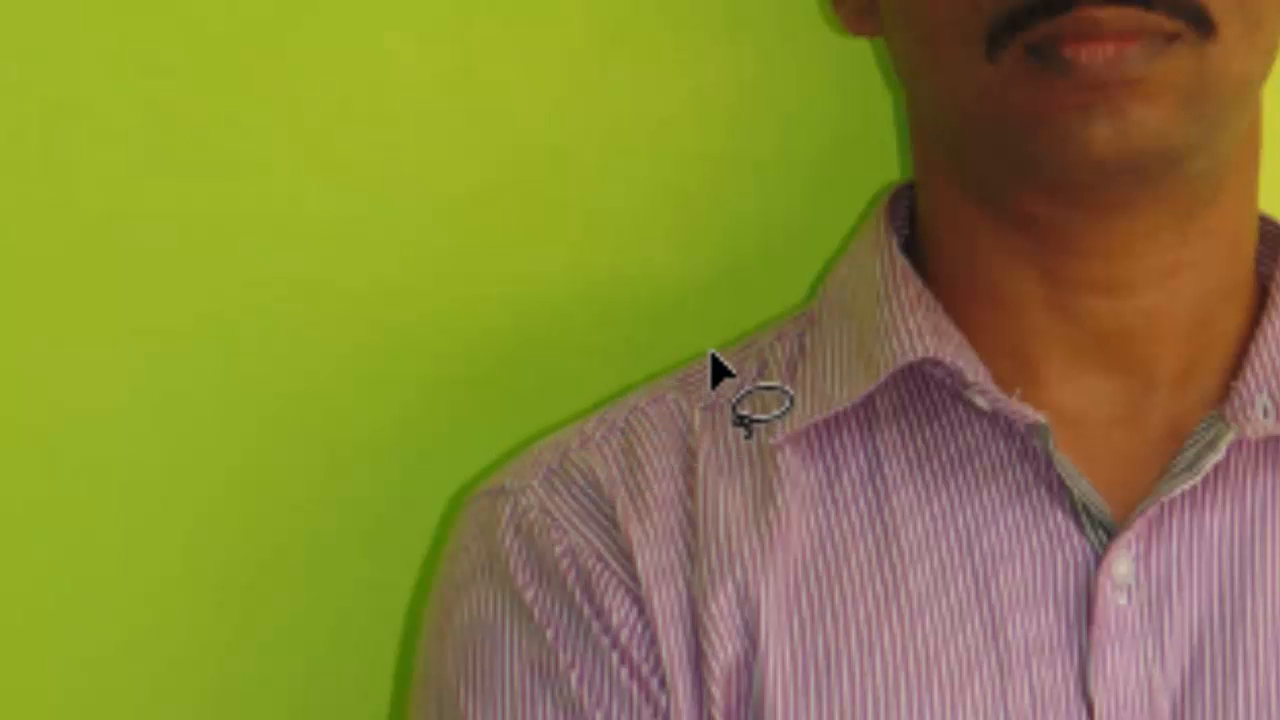
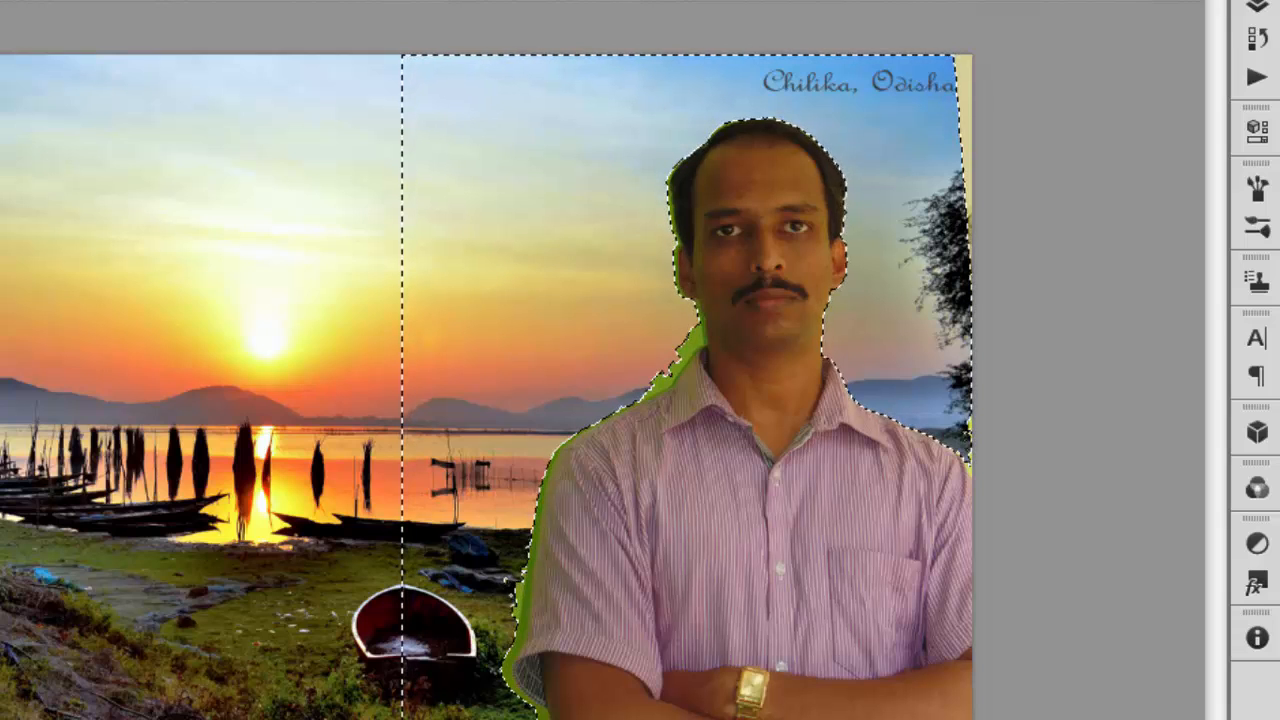
Deselect, return the history to the Magic Wand state before the wall was cleared, and collapse the History panel.
key(ctrl+d)
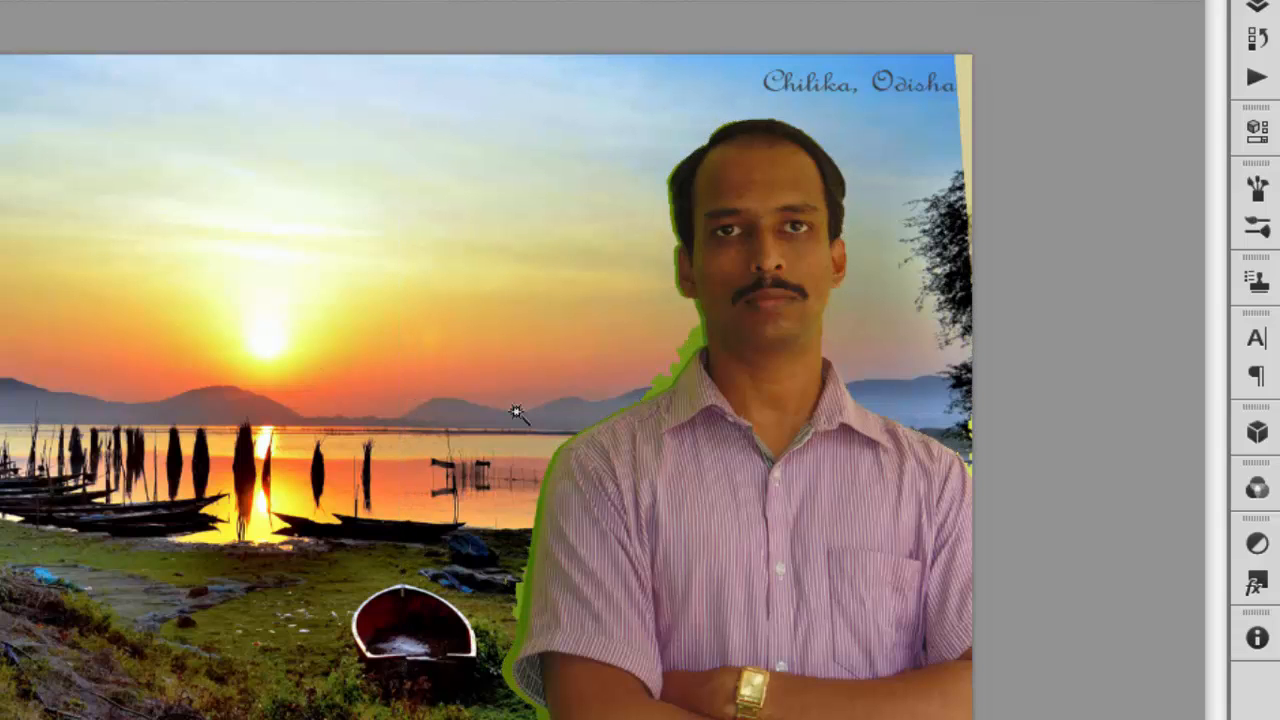
click(1258, 7)
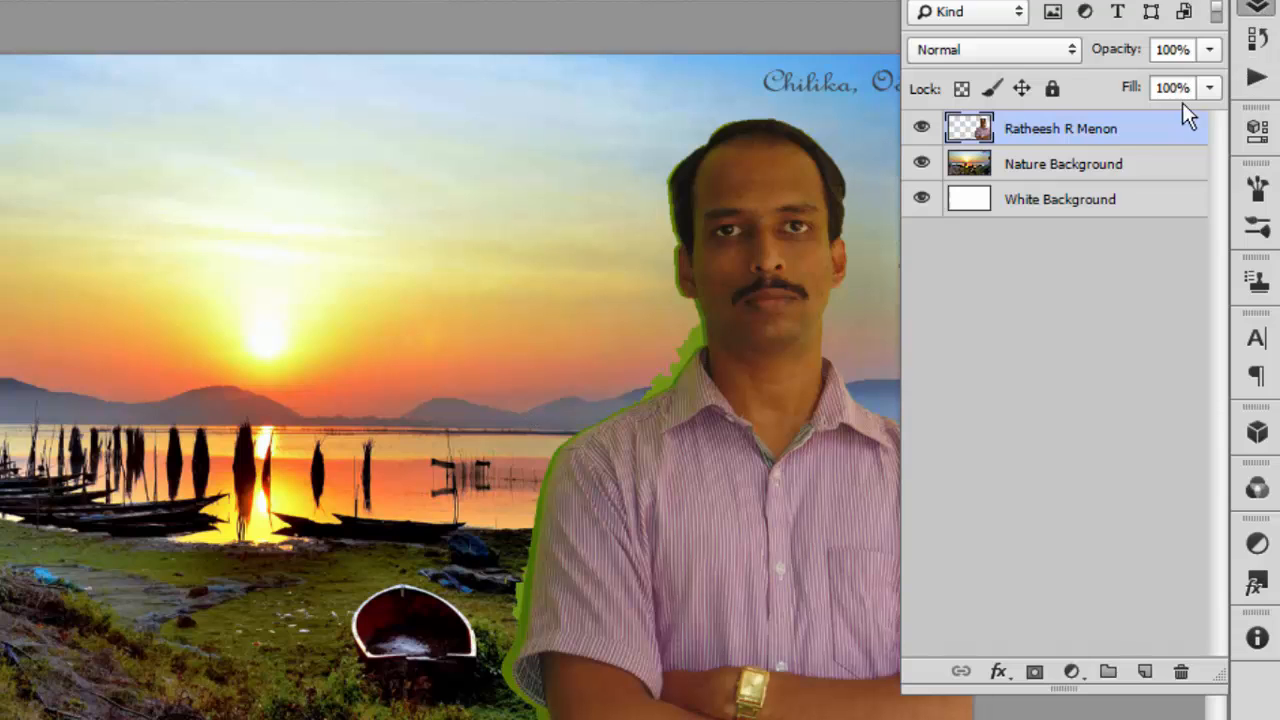
click(1258, 38)
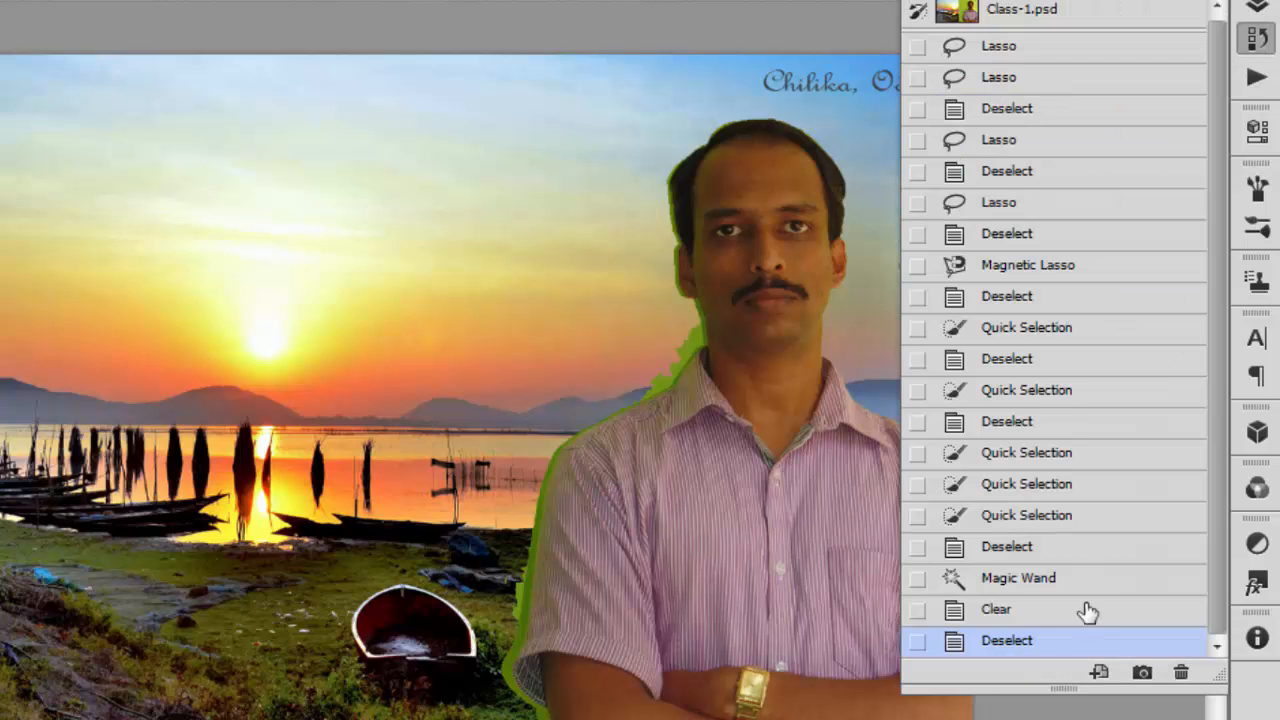
click(1008, 612)
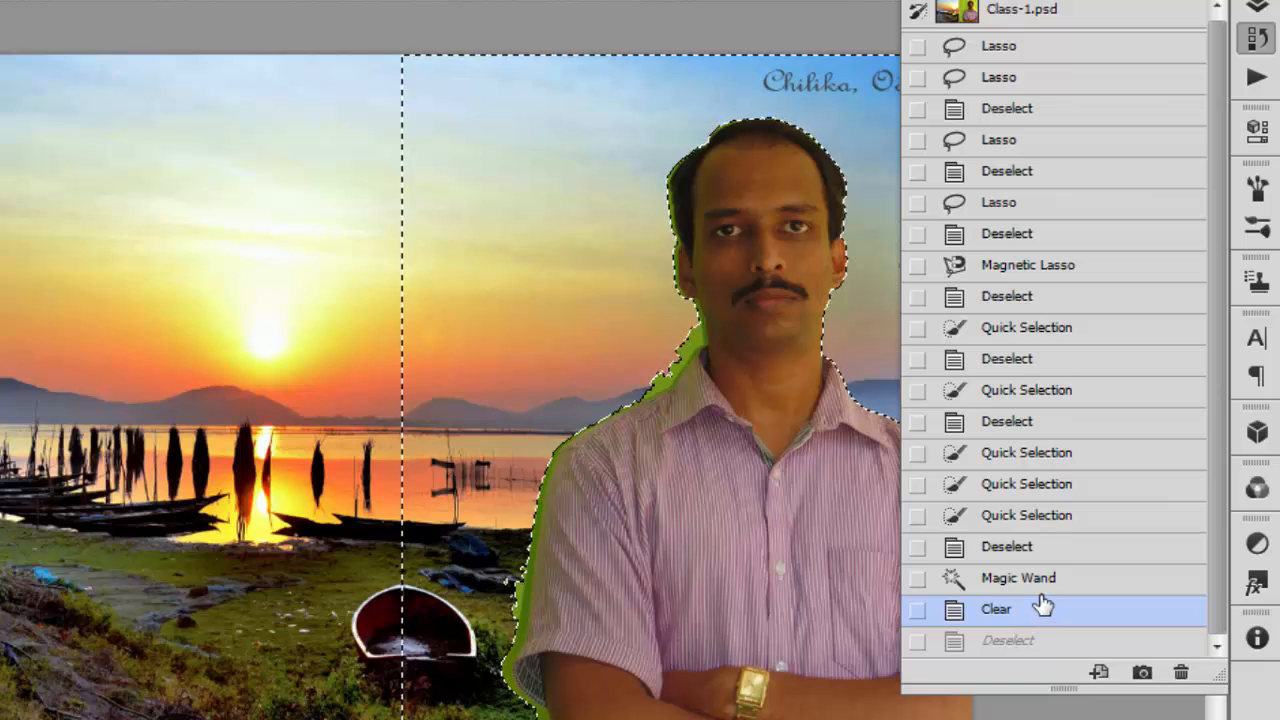
click(1016, 579)
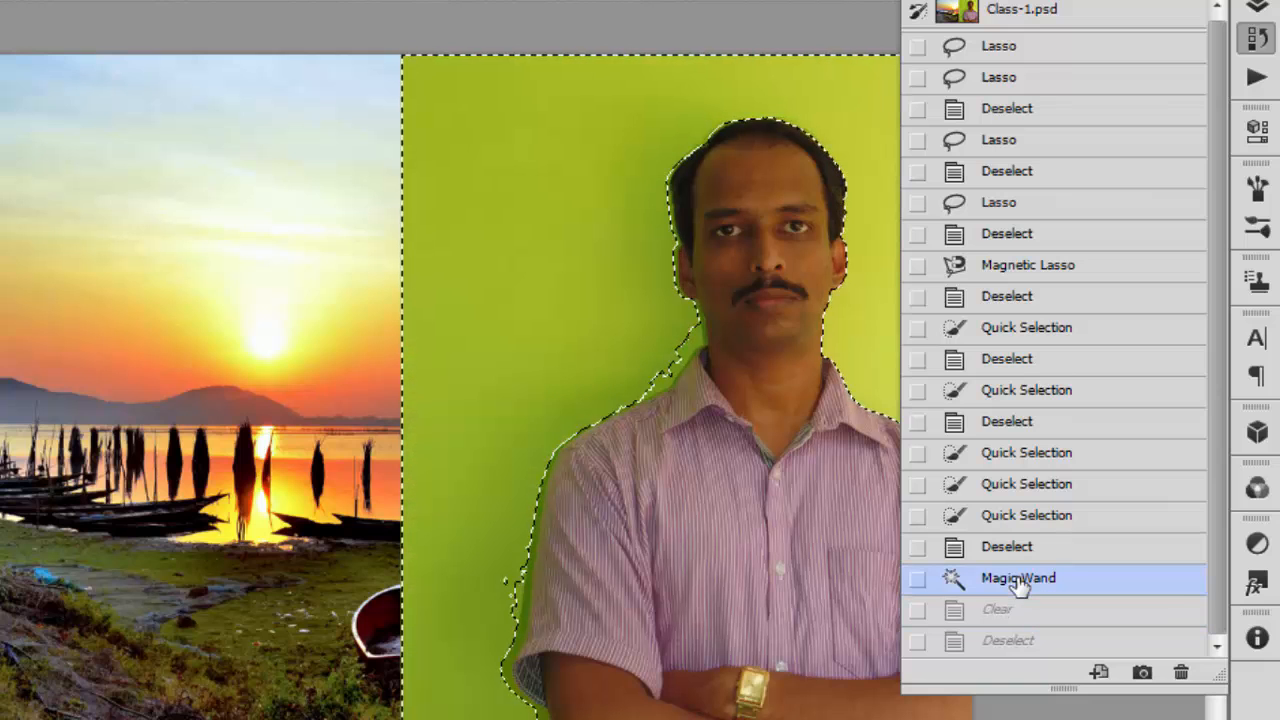
click(1258, 38)
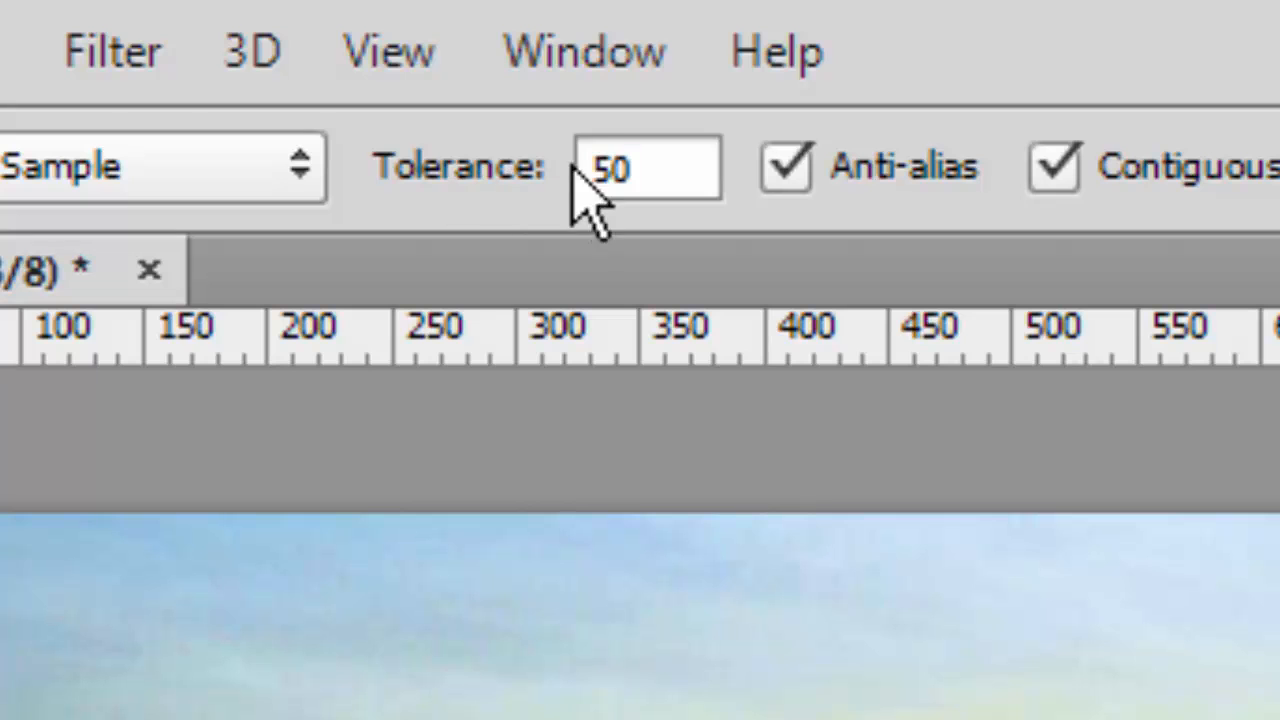
Set the Magic Wand tolerance to 10 and select the green wall area beside the head.
click(620, 163)
drag(619, 162, 585, 167)
text(10)
key(Return)
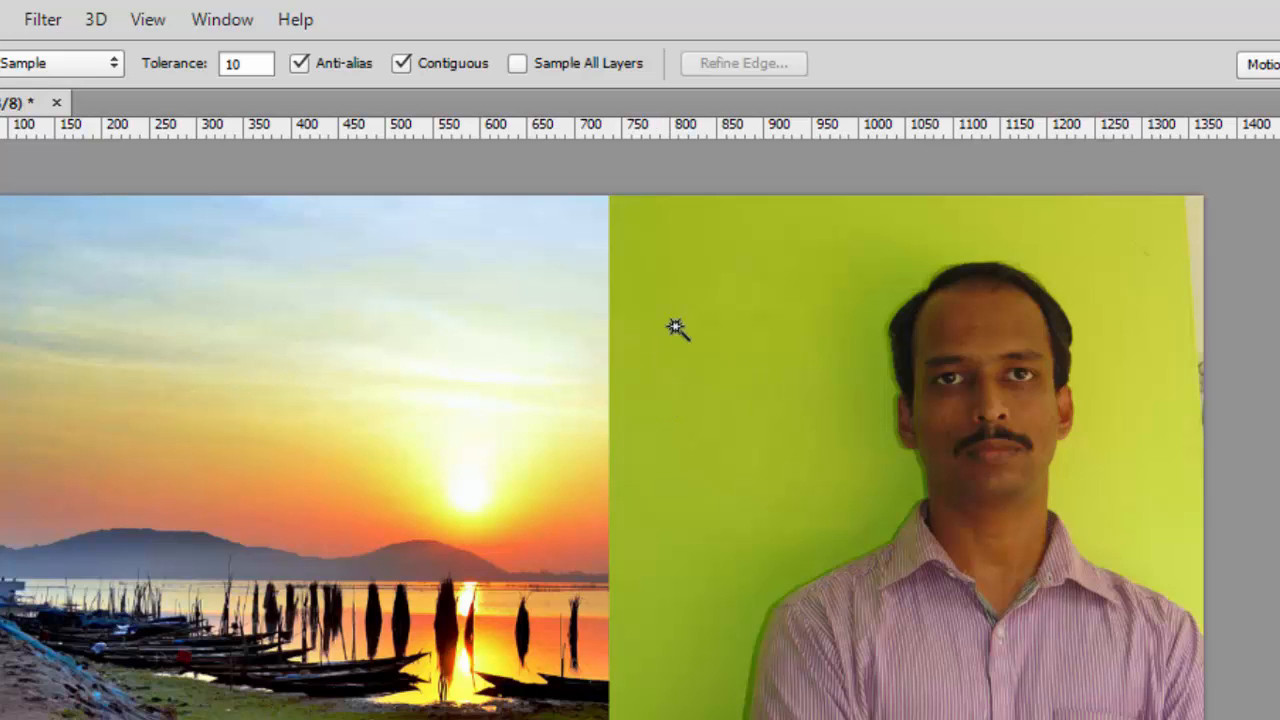
click(695, 293)
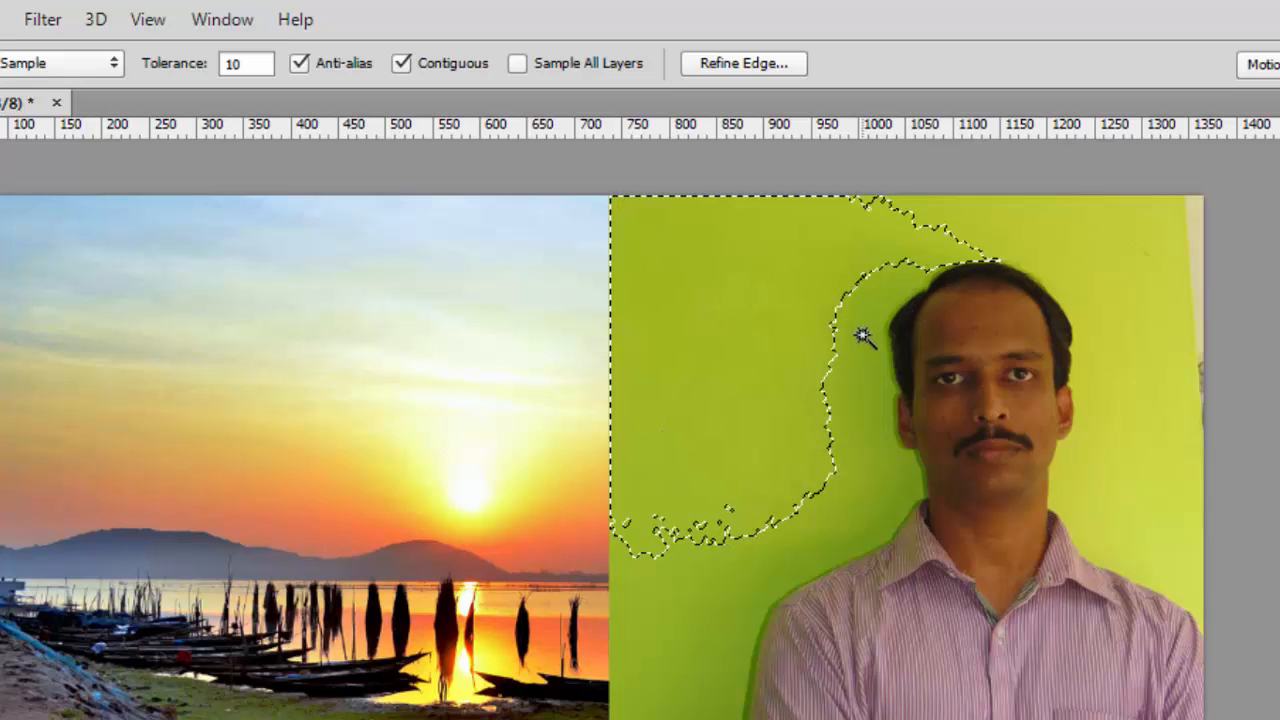
Sample several other shades of the green wall around the head and shoulder with the Magic Wand, and deselect.
click(1044, 217)
click(775, 358)
click(637, 584)
click(700, 712)
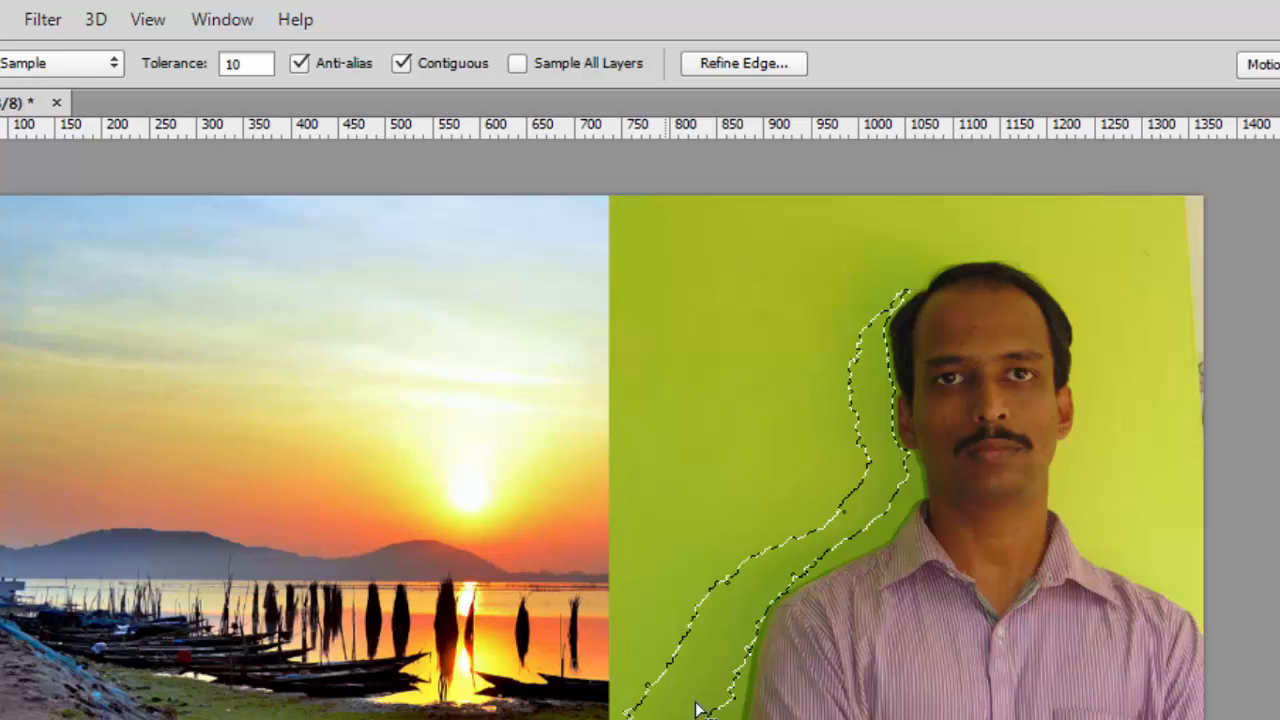
click(703, 333)
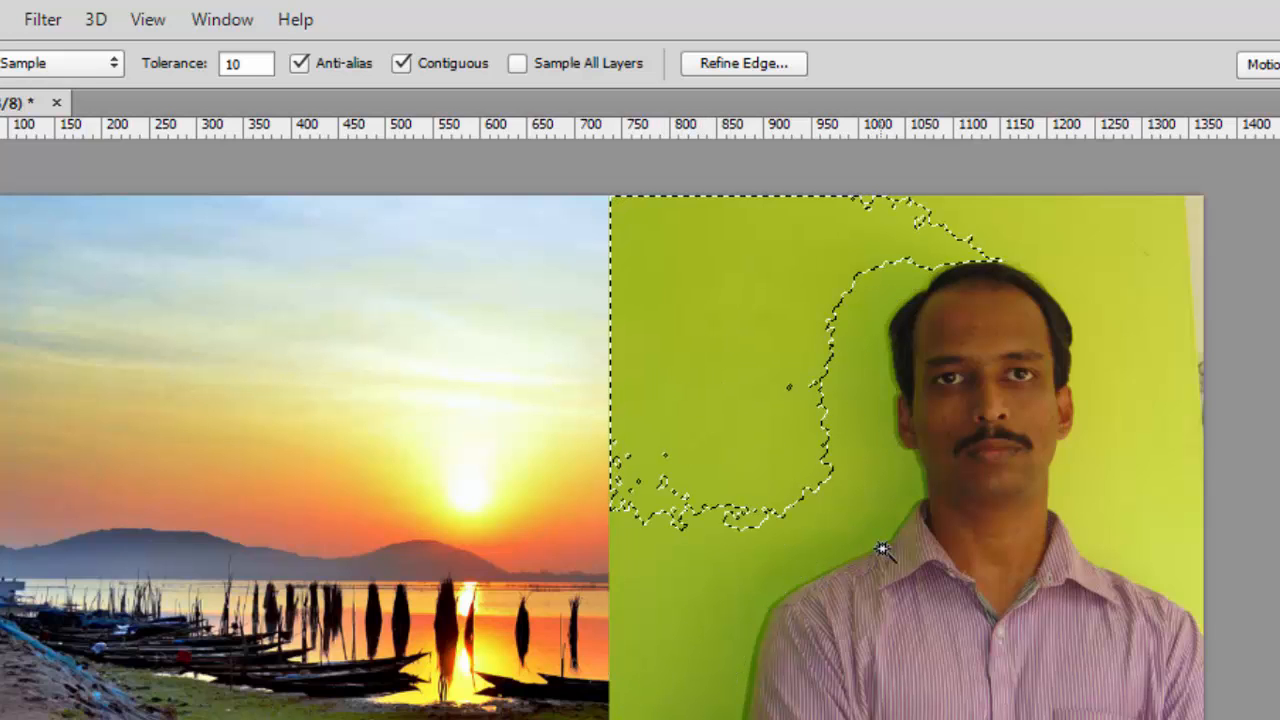
click(739, 714)
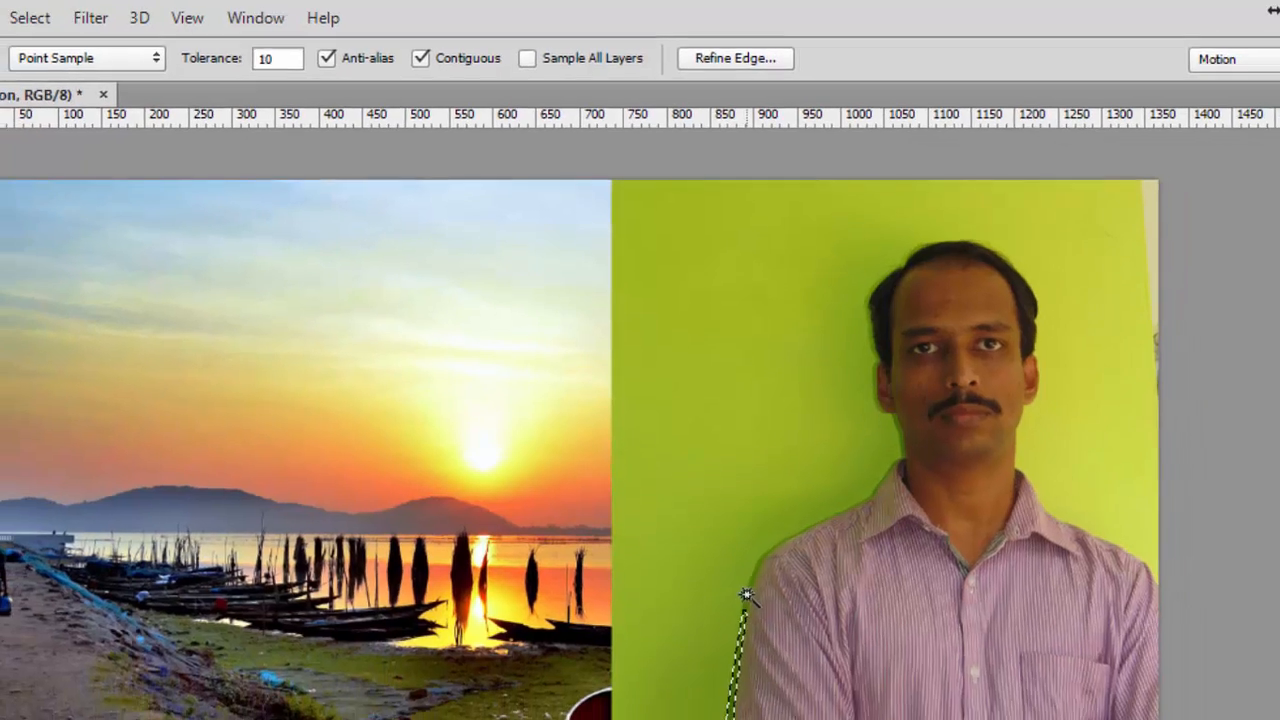
key(ctrl+d)
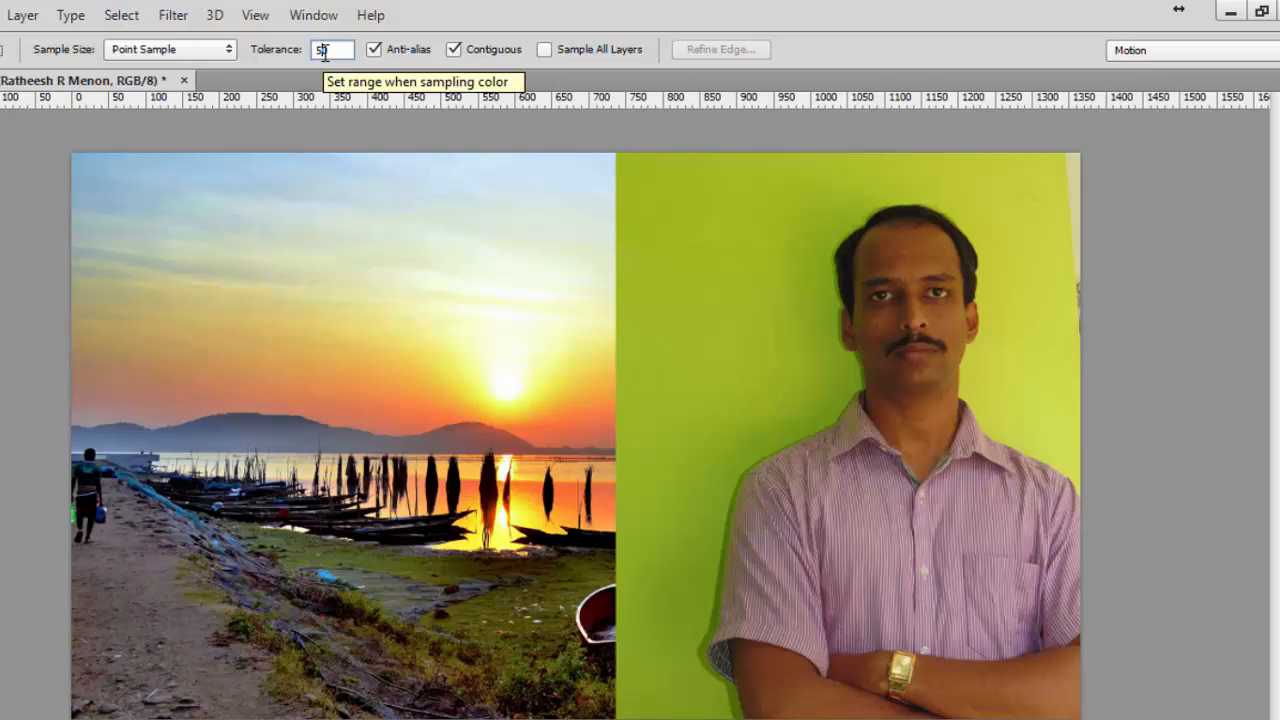
Set the Magic Wand tolerance to 100 and select the green wall.
key(BackSpace)
key(BackSpace)
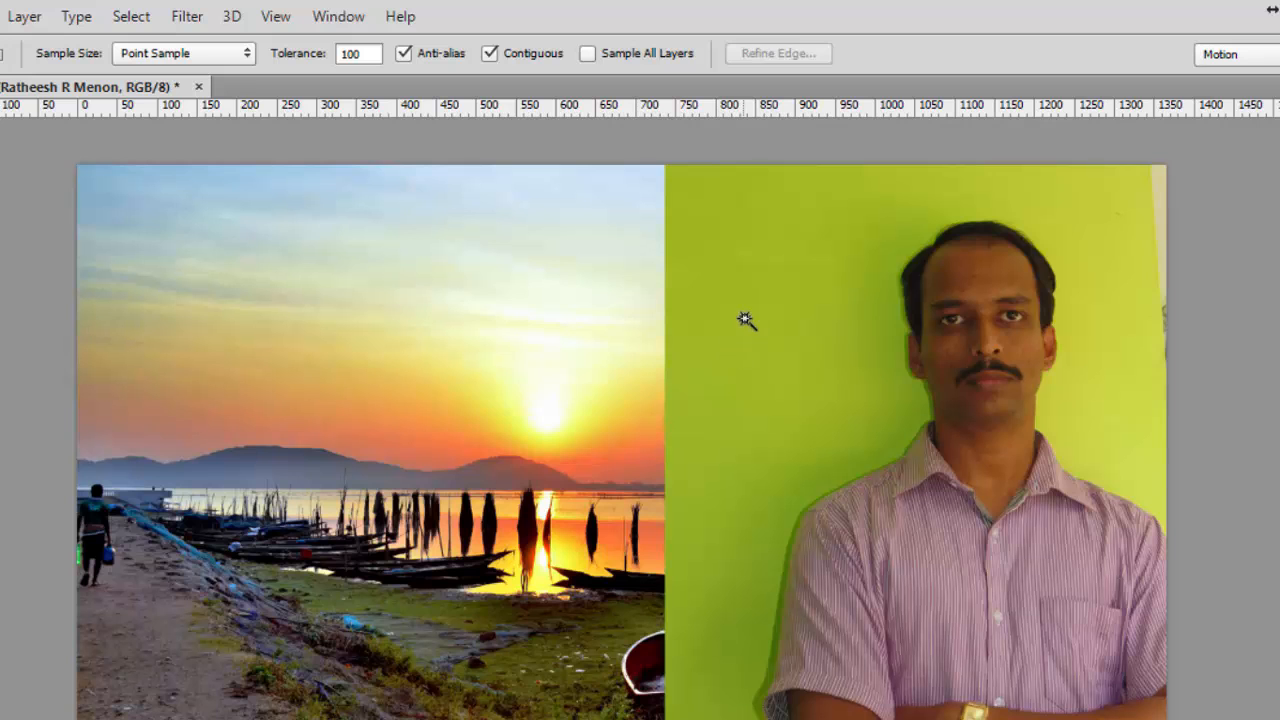
click(745, 318)
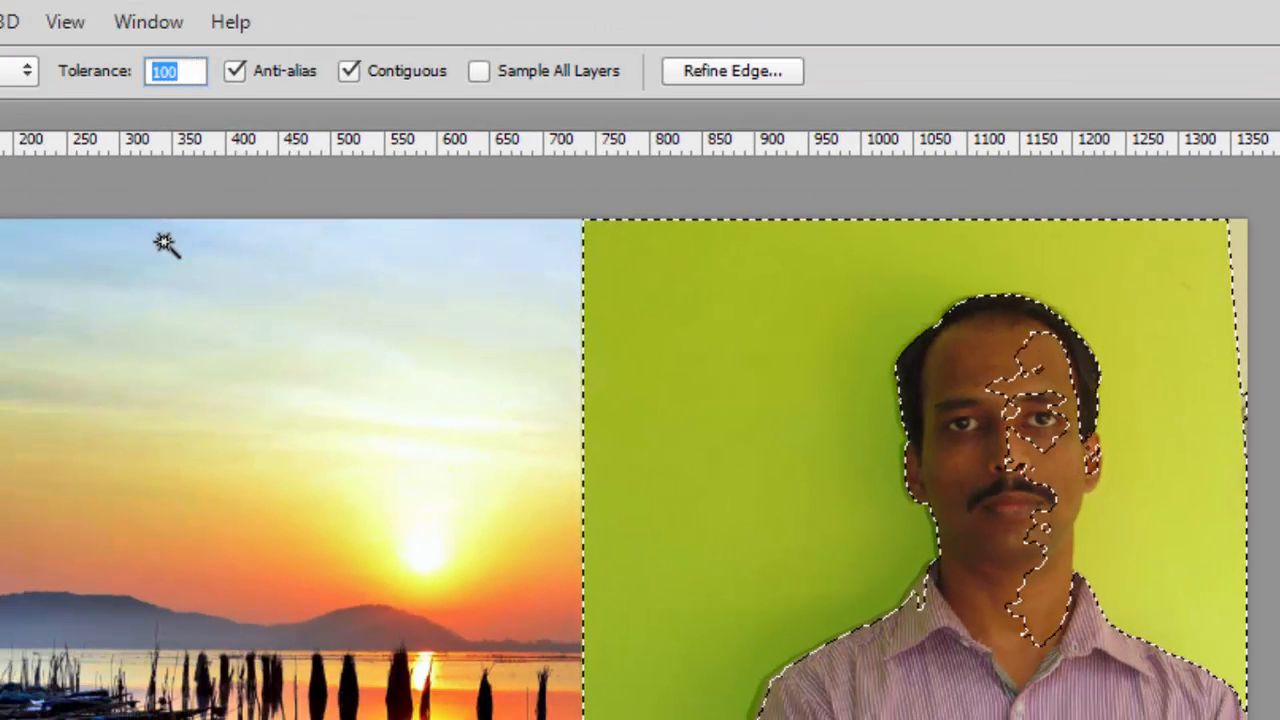
Set the Magic Wand tolerance to 15 and clear the current selection.
text(15)
key(Return)
key(ctrl+d)
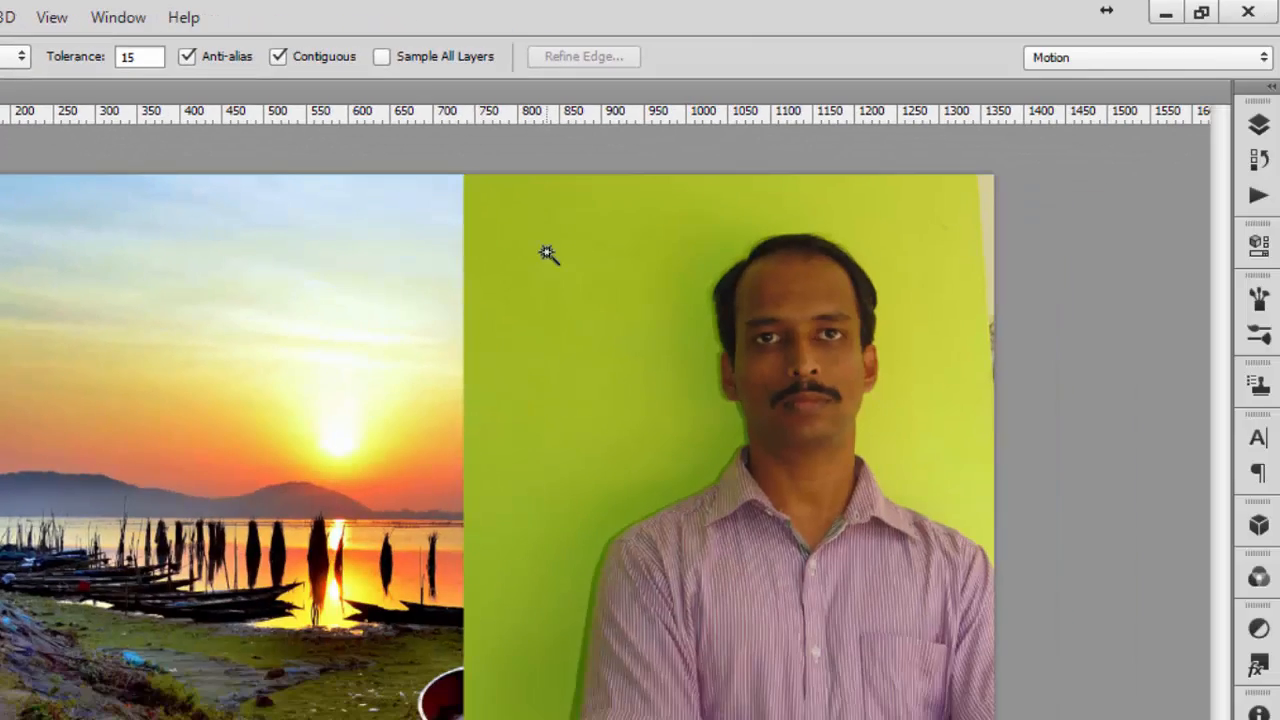
Select and delete the large green wall areas on both sides of the man with the Magic Wand.
click(547, 252)
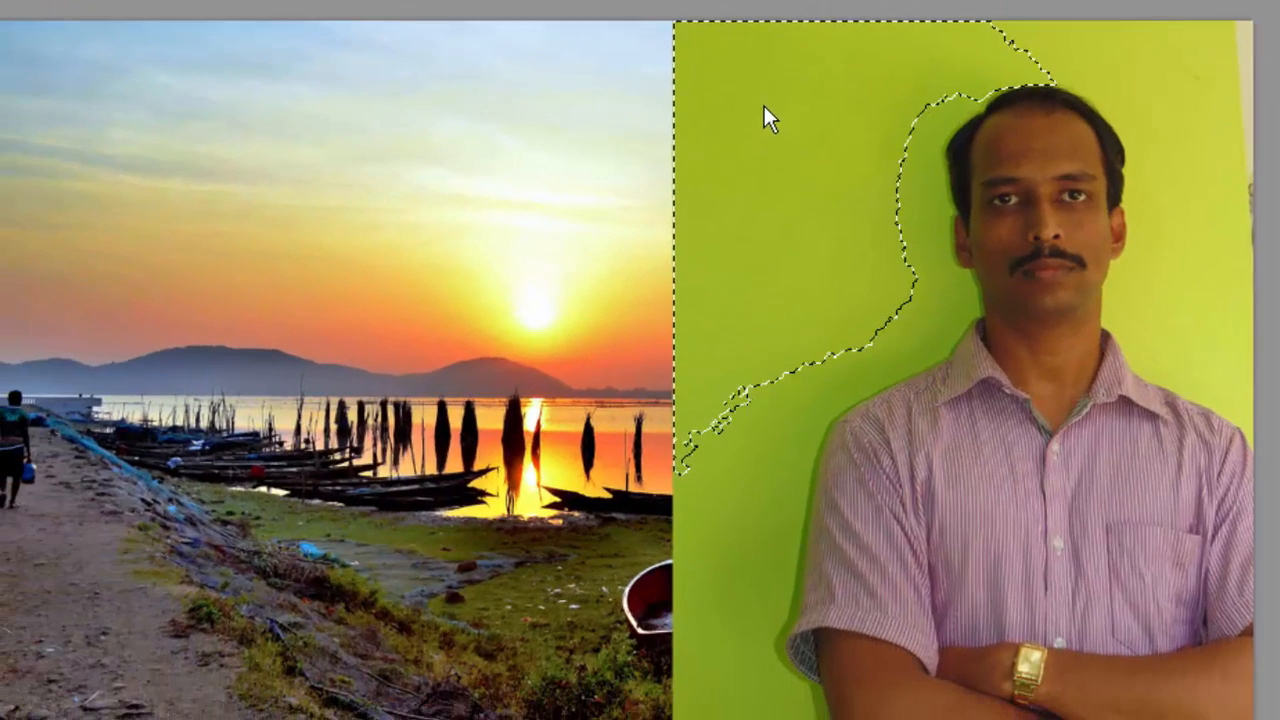
key(Delete)
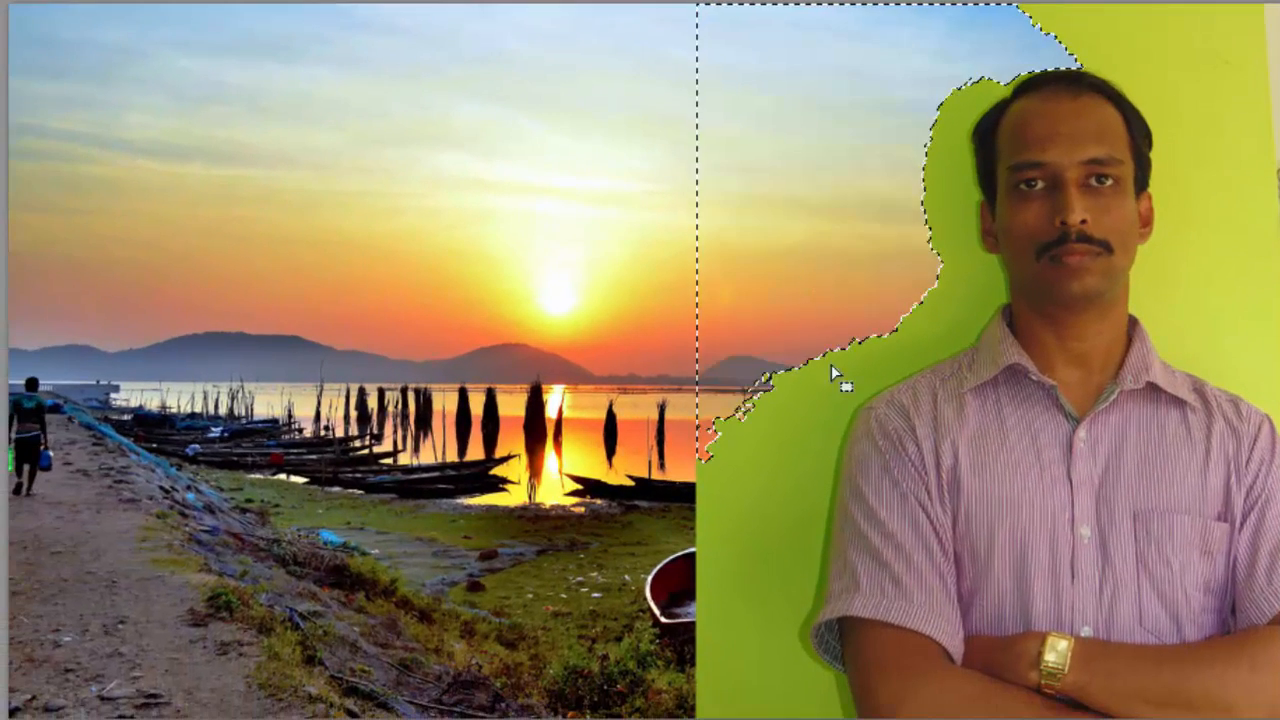
click(795, 460)
key(Delete)
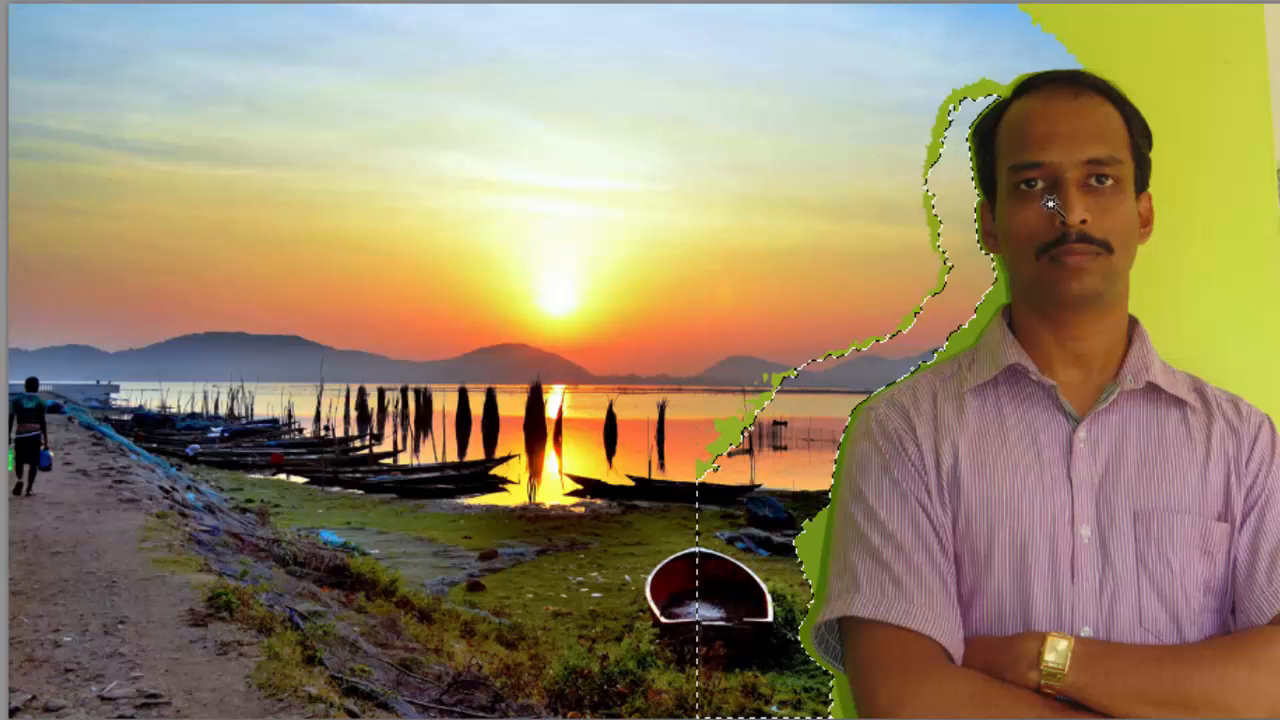
click(1237, 212)
key(Delete)
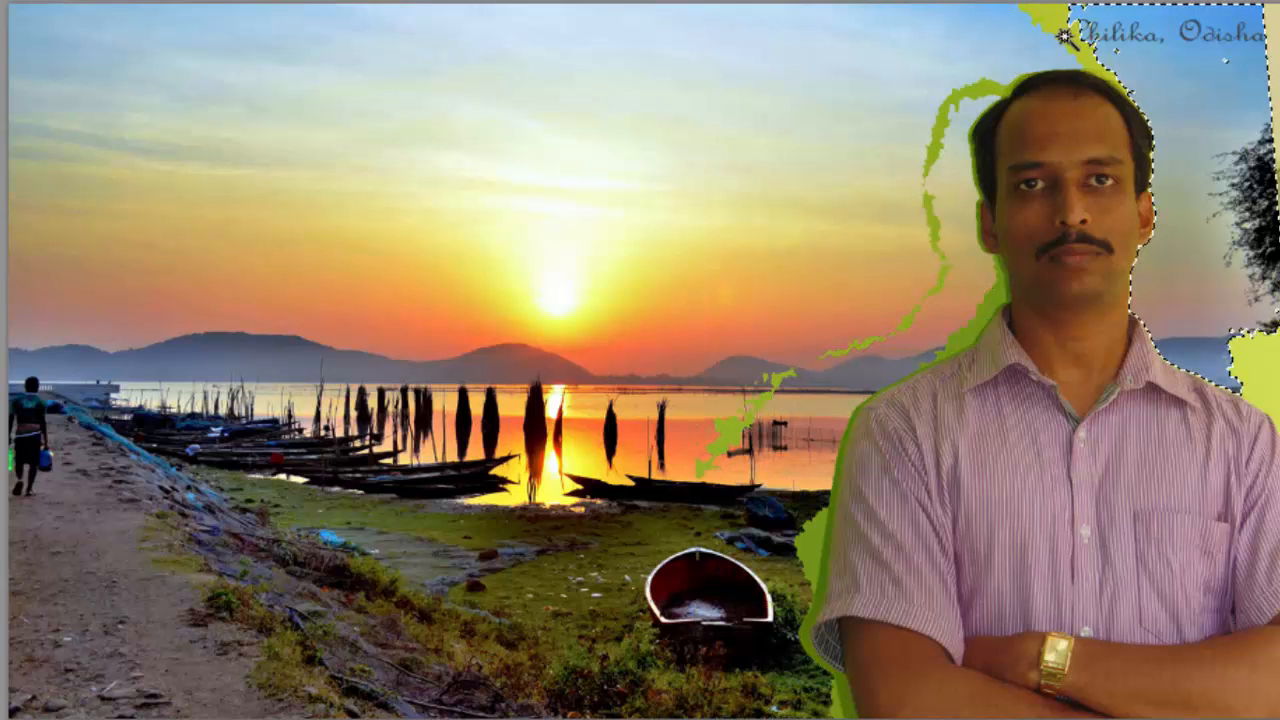
Remove the leftover green patches at the upper edge, beside the right-hand shoulder and along the neck.
click(1030, 14)
key(Delete)
click(1264, 386)
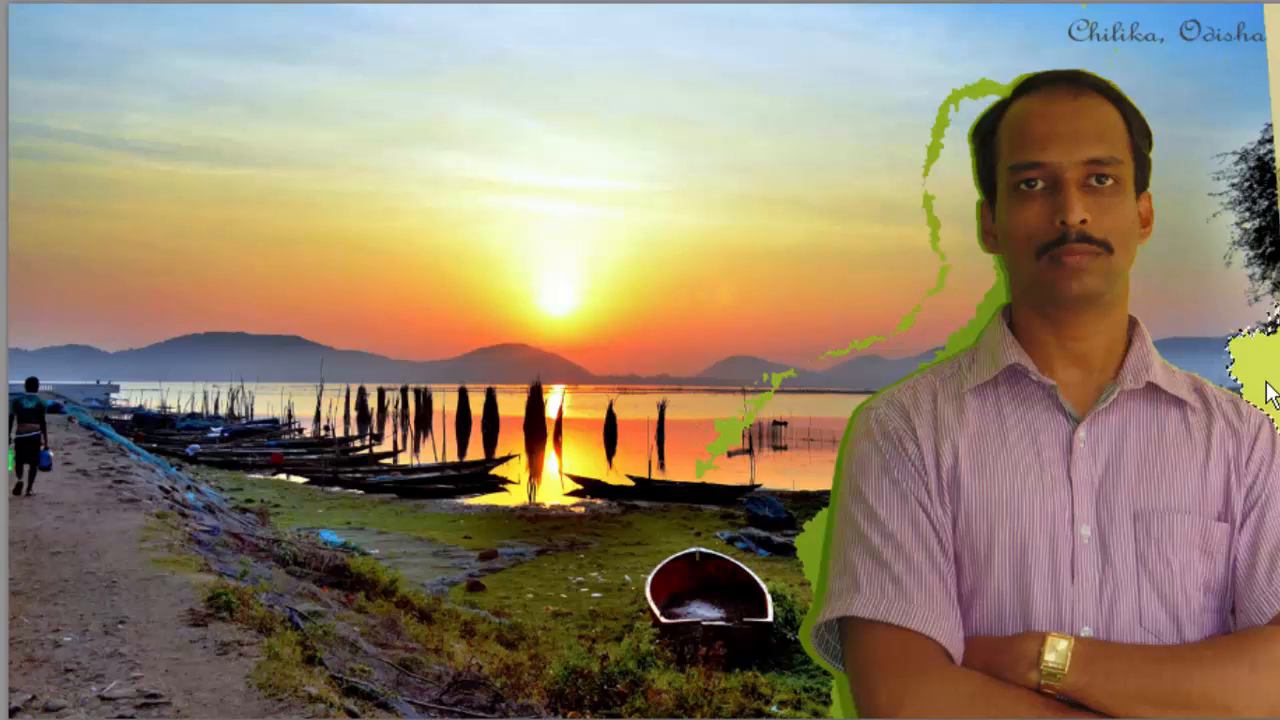
key(Delete)
click(972, 334)
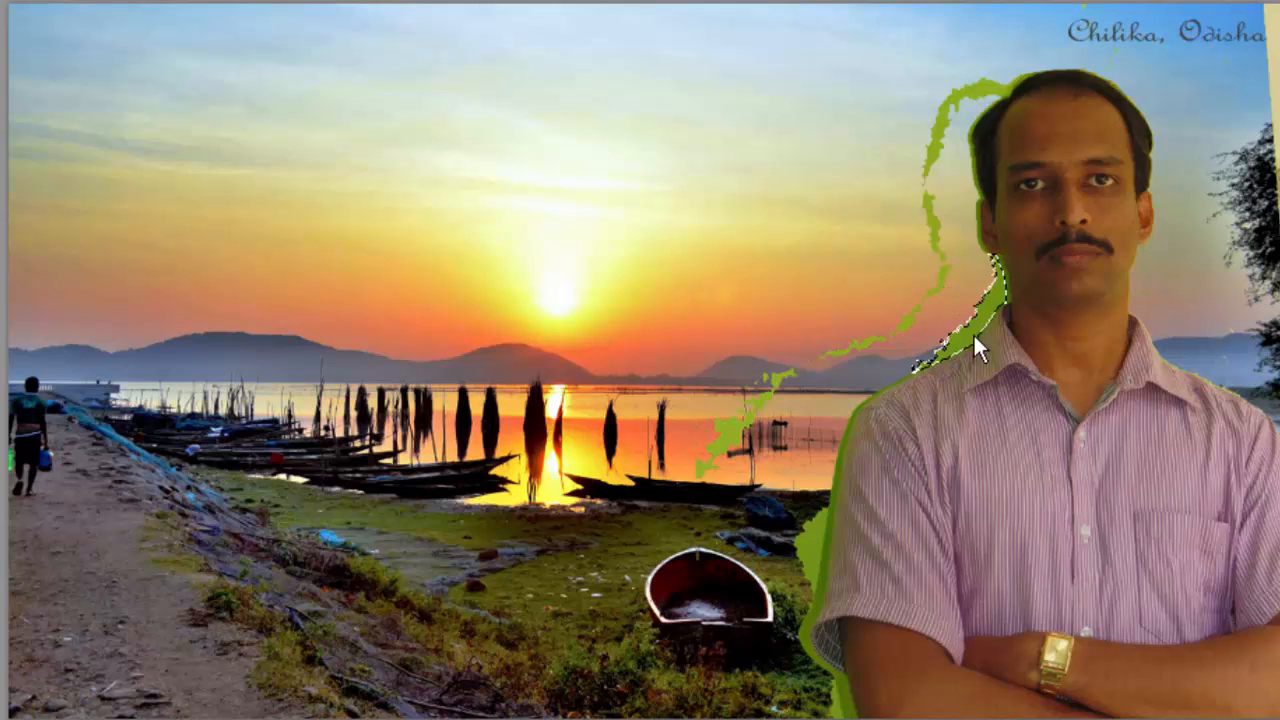
key(Delete)
Select and delete the thin green strips left across the sky beside the head and over the water.
click(935, 229)
key(Delete)
click(940, 124)
key(Delete)
click(734, 432)
key(Delete)
Clean away the remaining green patches along the left-hand sleeve and beneath the elbow with the Magic Wand.
click(816, 563)
key(Delete)
click(837, 467)
key(Delete)
click(855, 413)
key(Delete)
click(826, 678)
key(Delete)
click(846, 698)
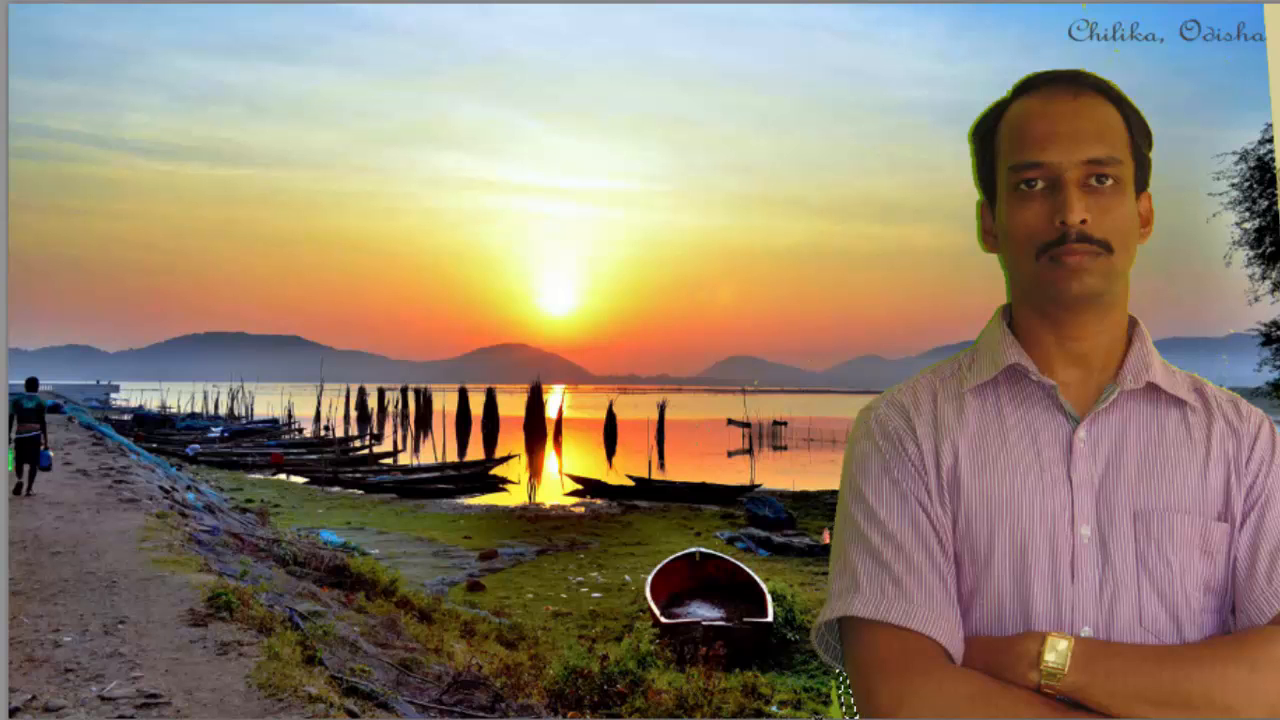
click(838, 708)
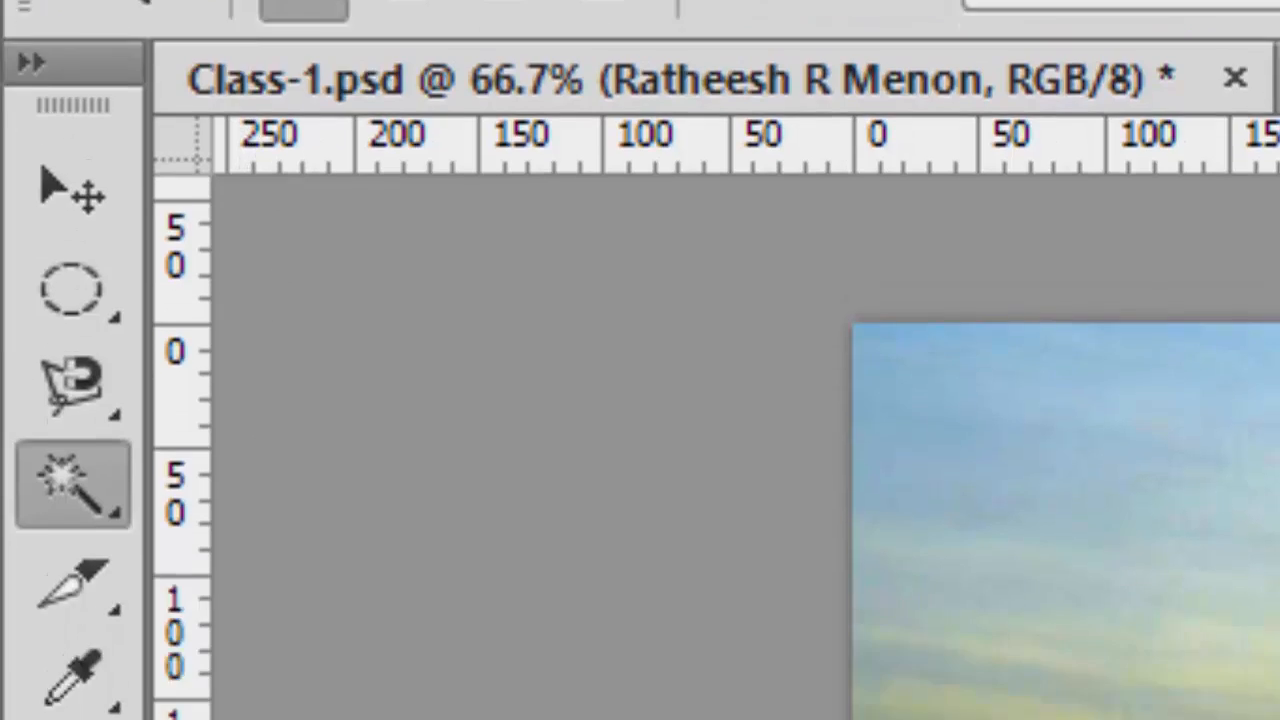
Save a copy of the composition in JPEG format as Class-1.jpg.
click(210, 52)
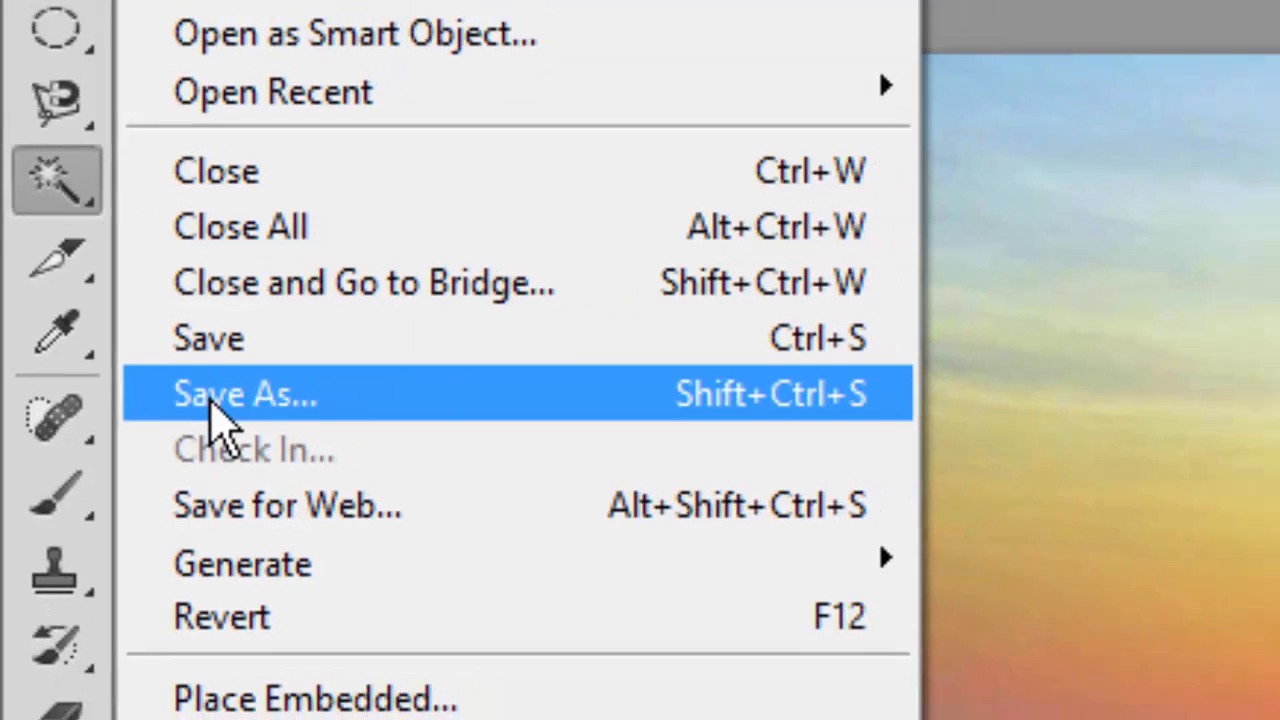
click(212, 400)
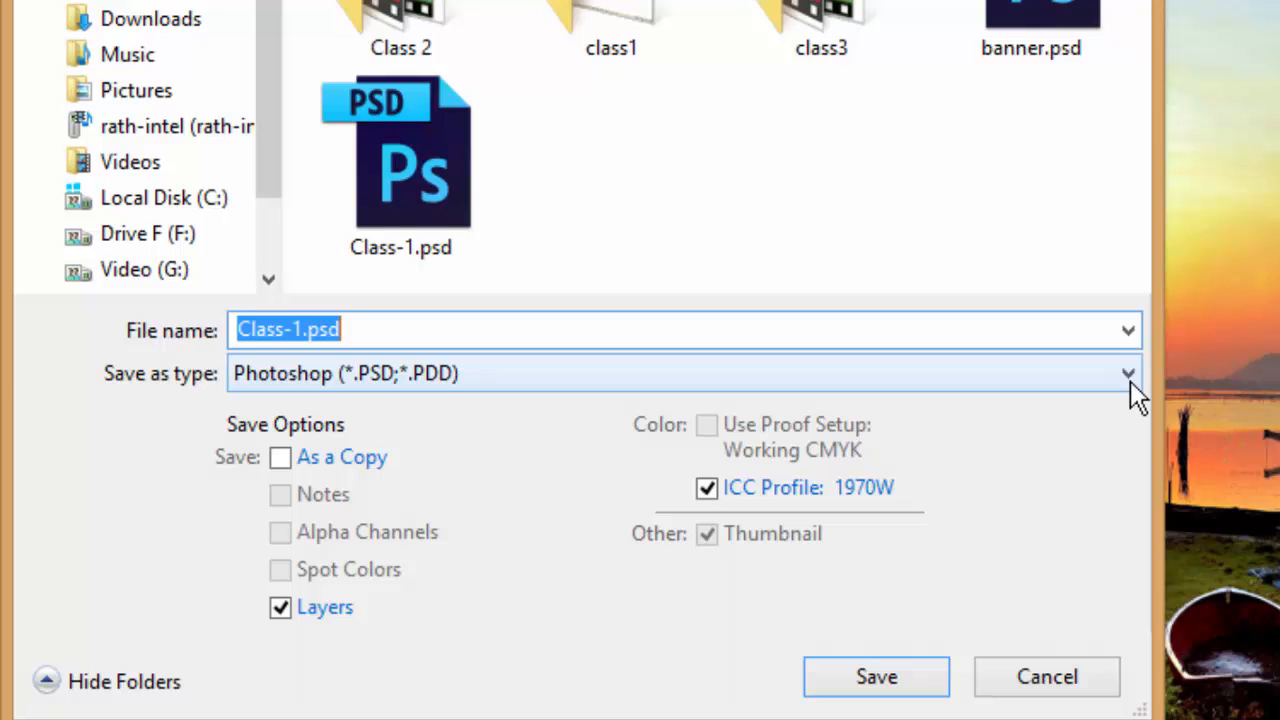
click(1131, 380)
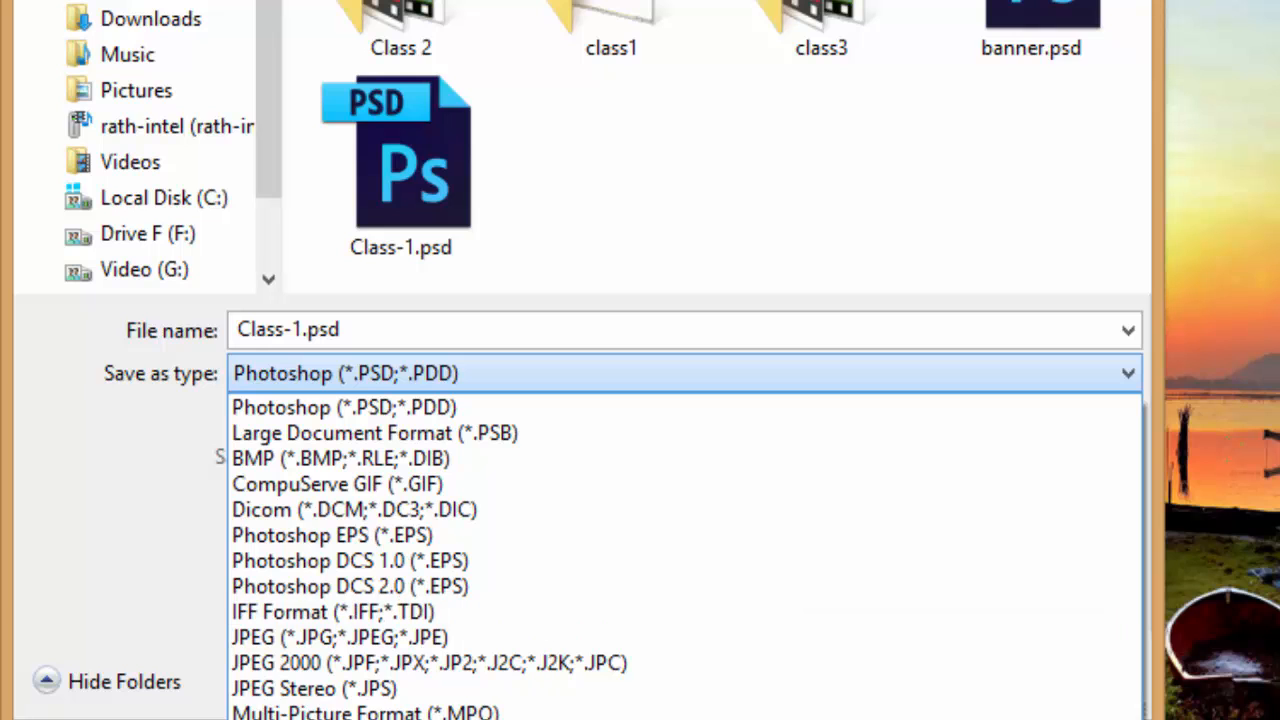
click(371, 634)
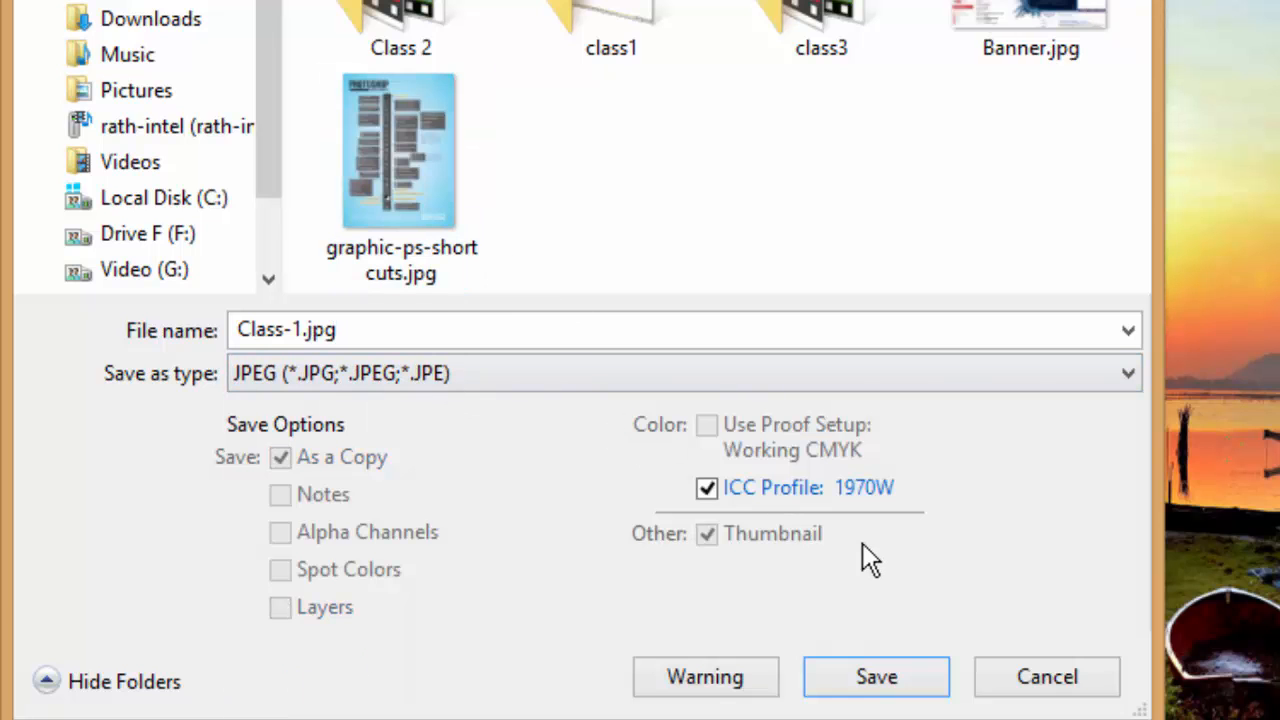
click(876, 677)
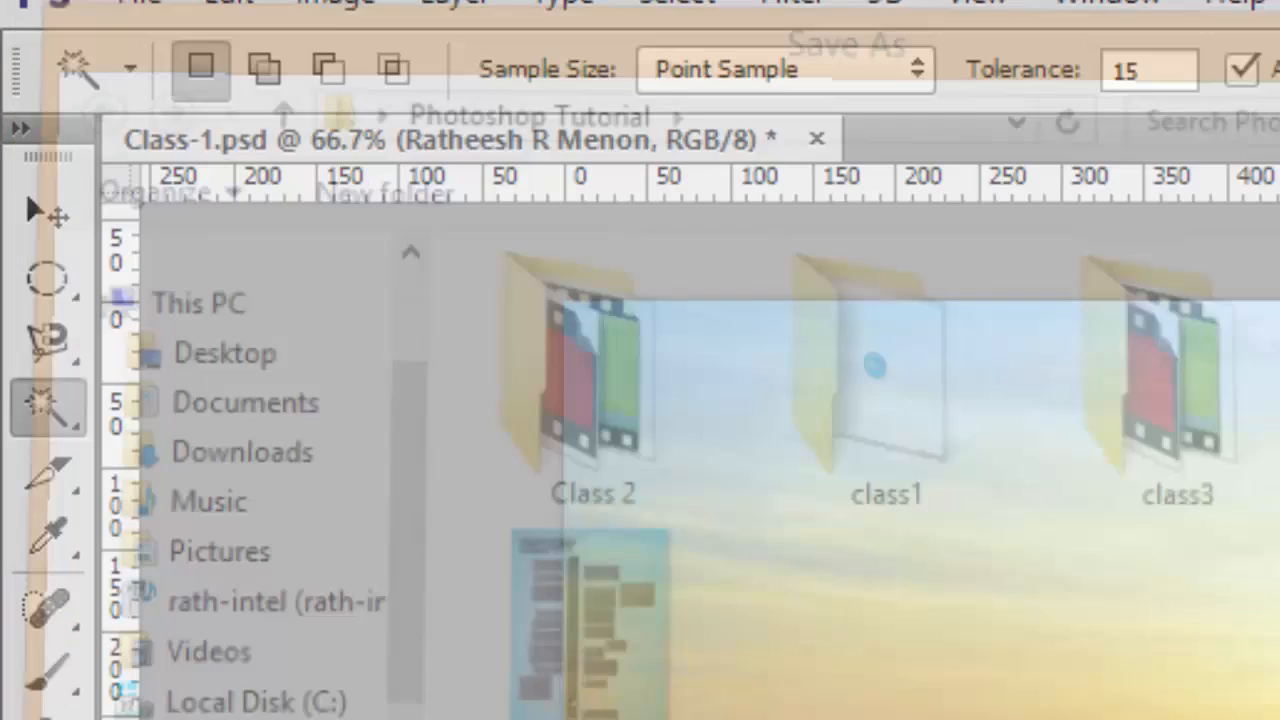
key(w)
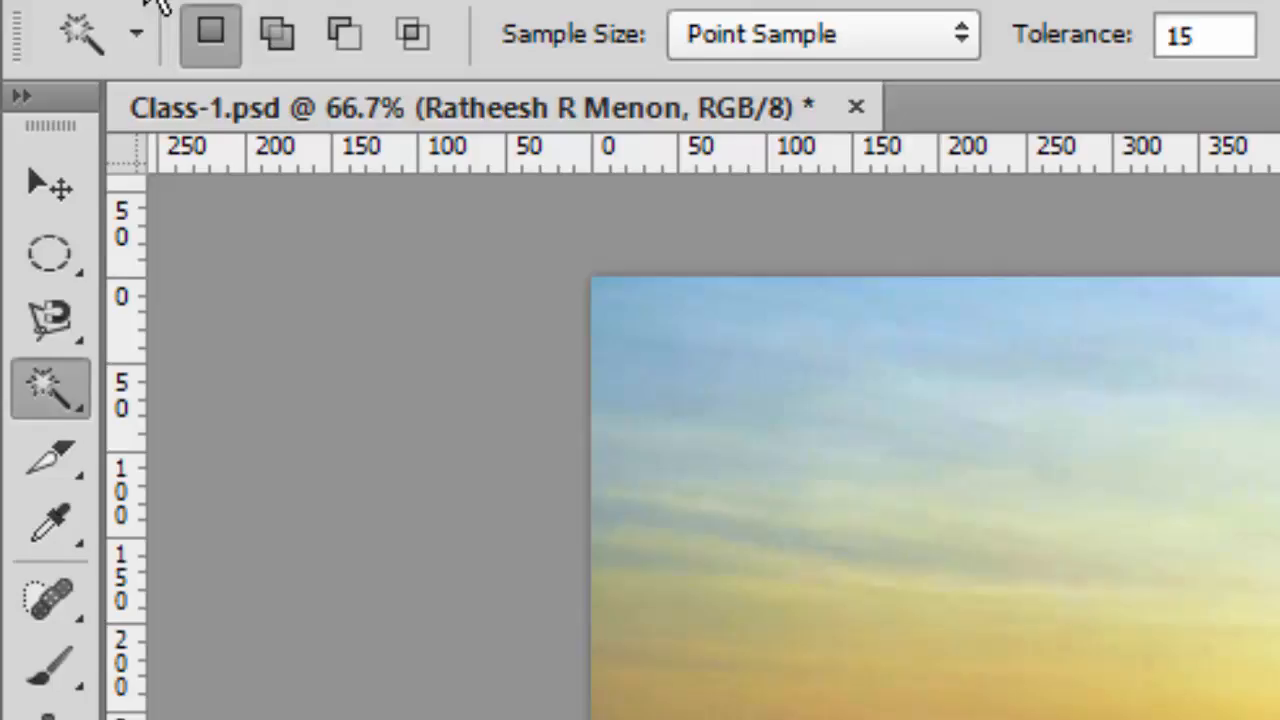
Start a Save for Web export with JPEG as the format and the quality set to 100.
click(143, 2)
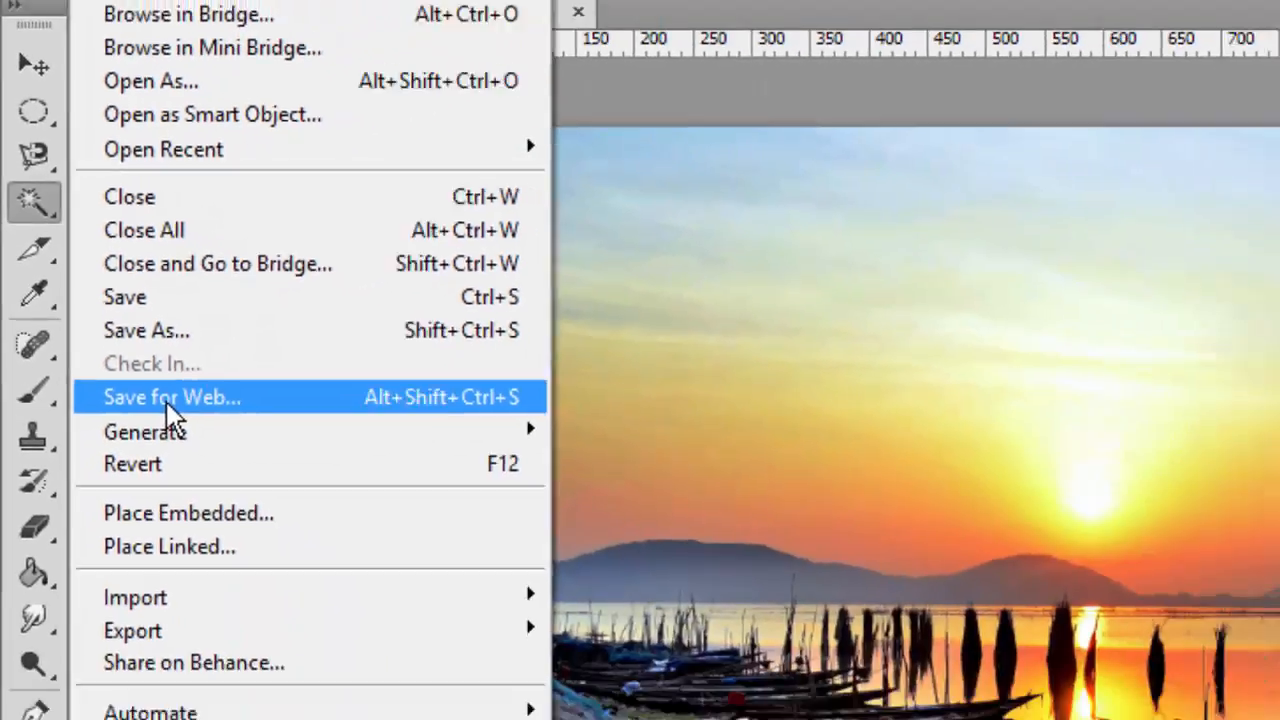
click(166, 397)
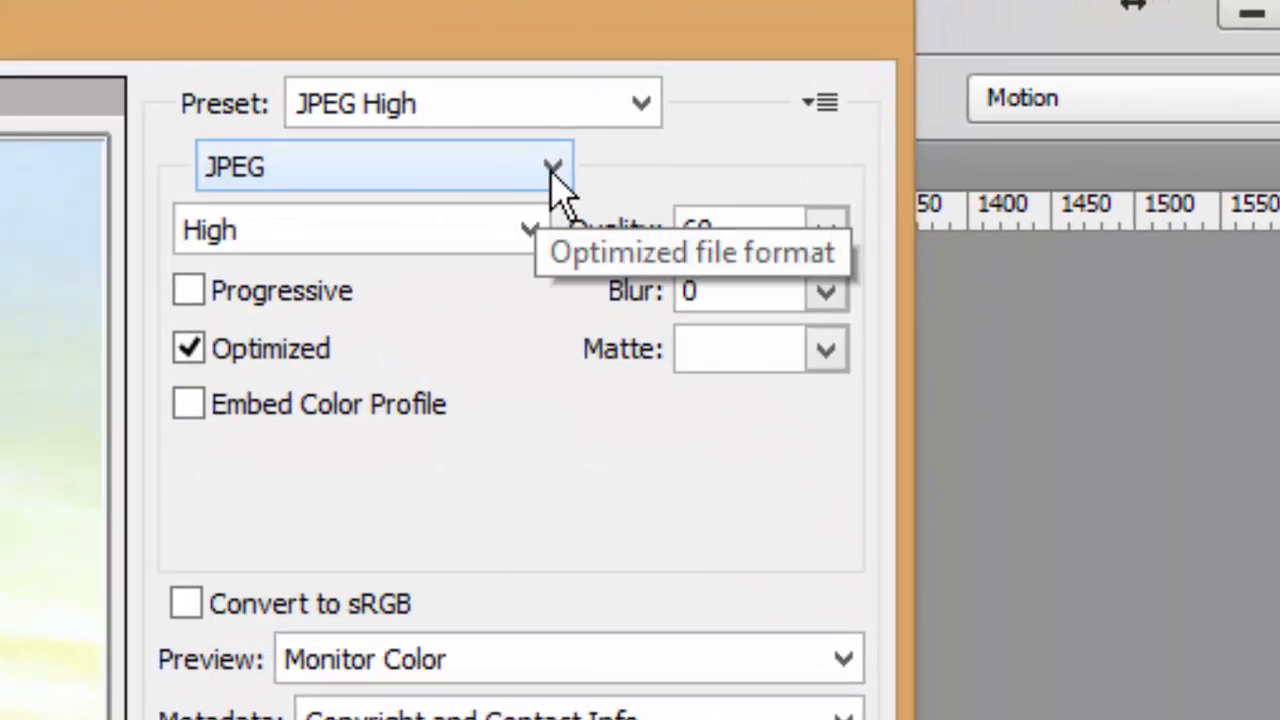
click(993, 66)
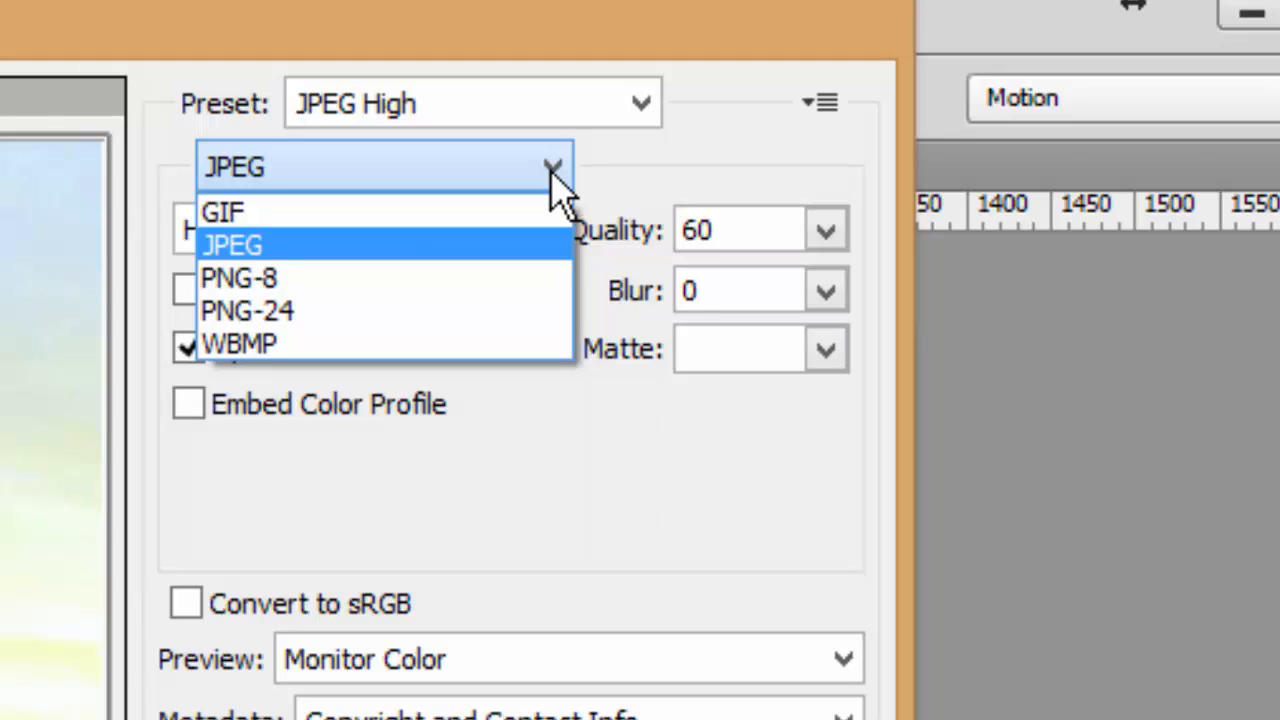
click(540, 248)
click(826, 231)
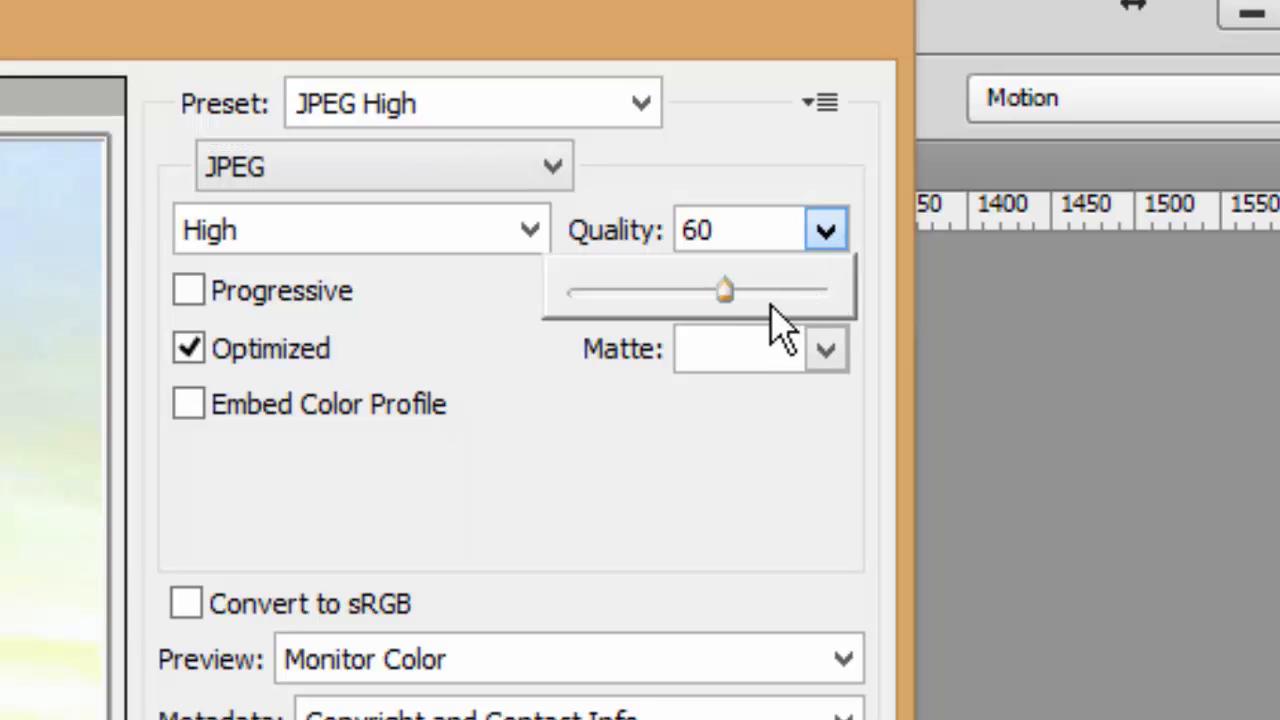
drag(726, 290, 583, 290)
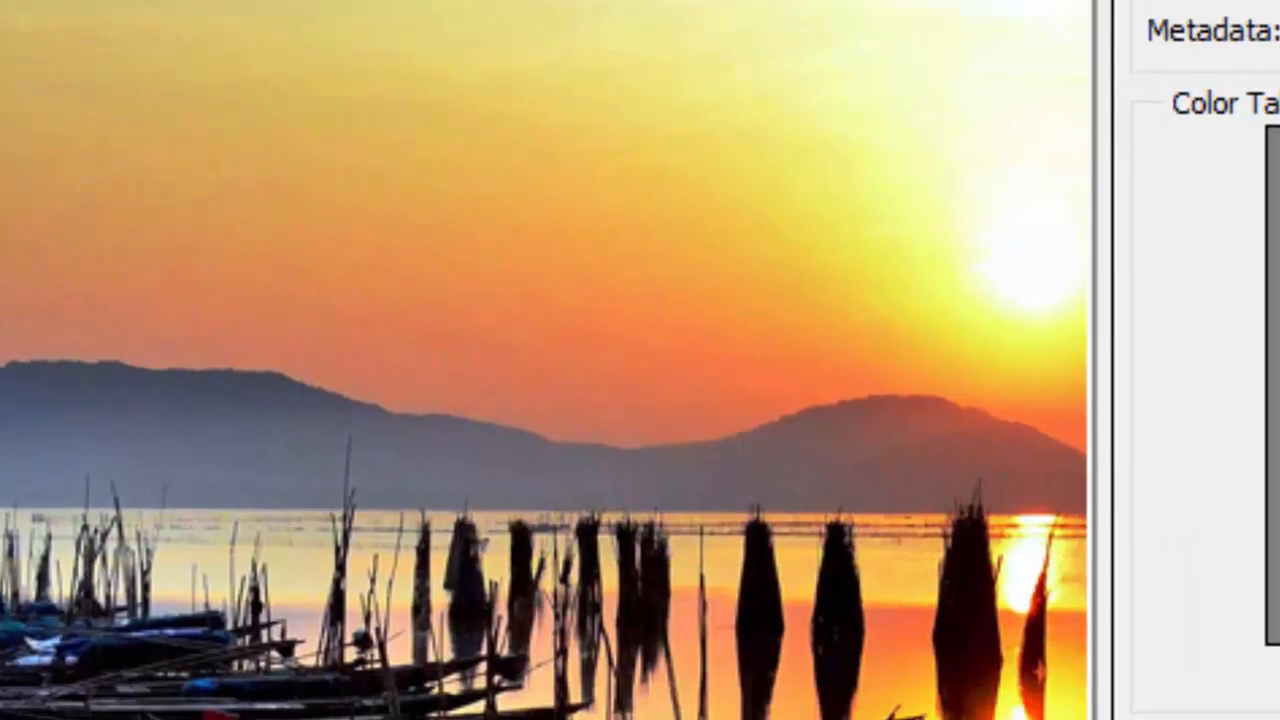
Set the exported image's width to 800 px with proportions linked, and check the resized preview.
drag(697, 529, 623, 529)
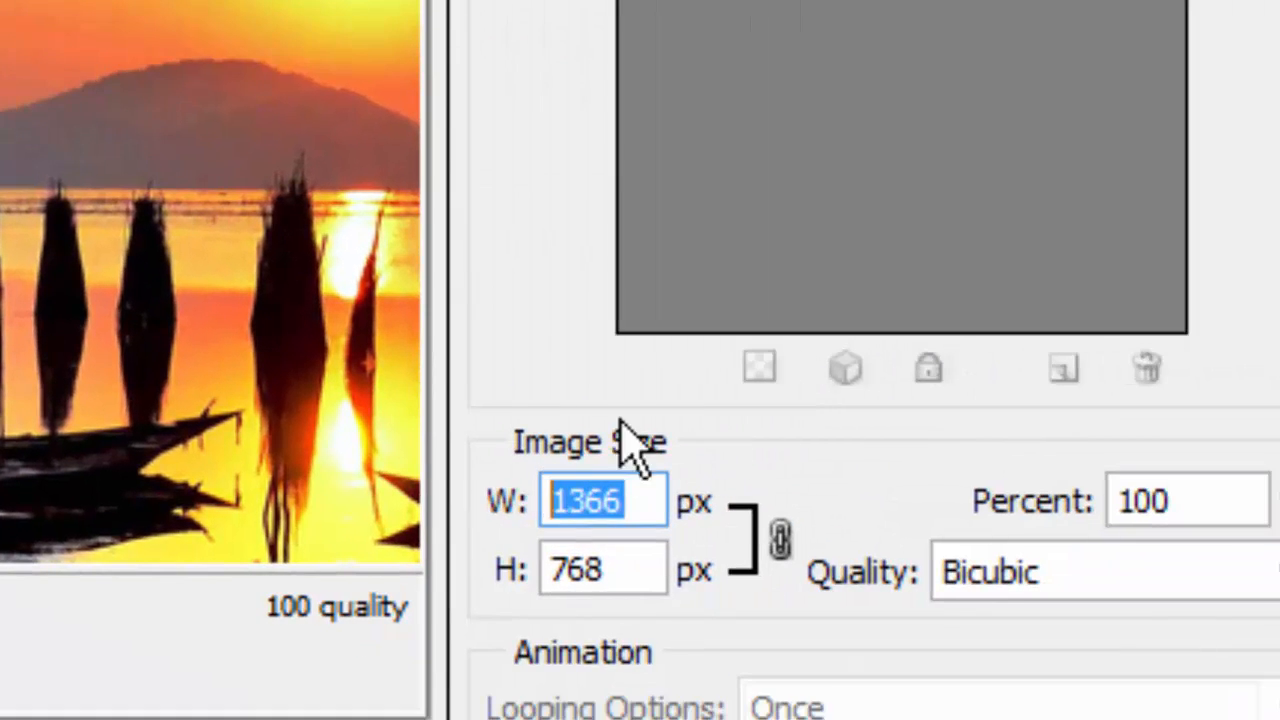
text(800)
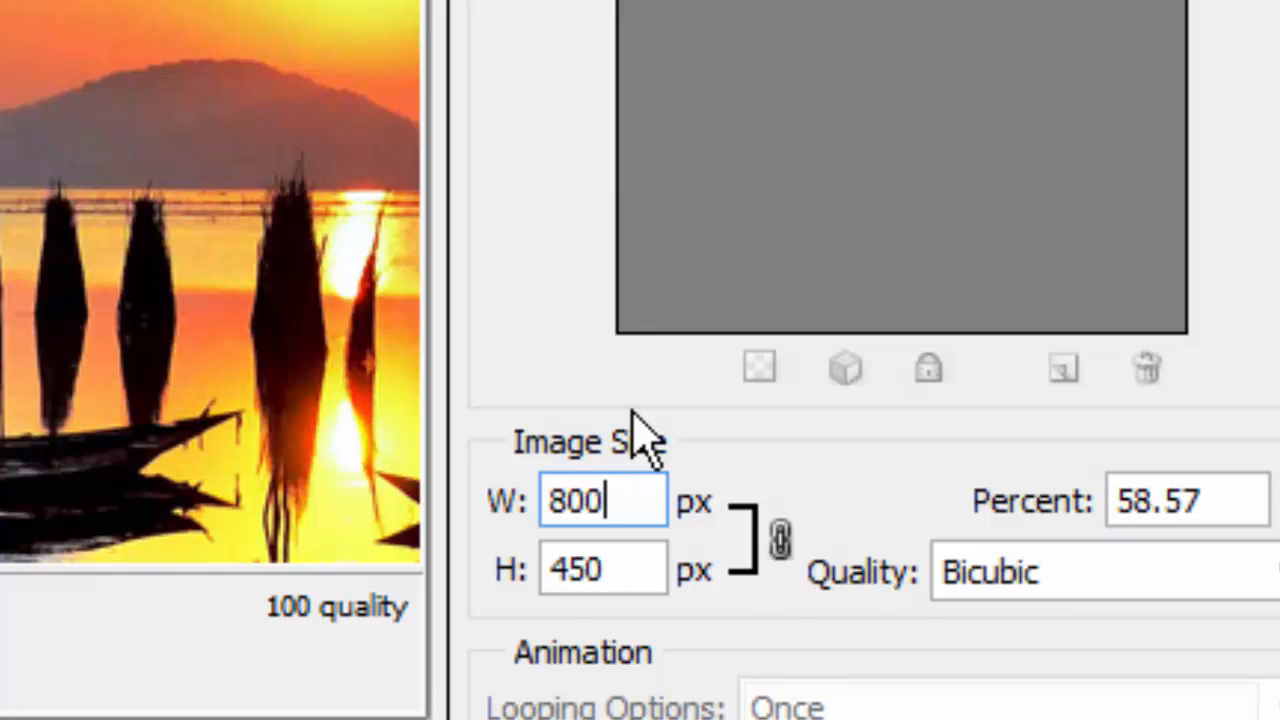
click(629, 563)
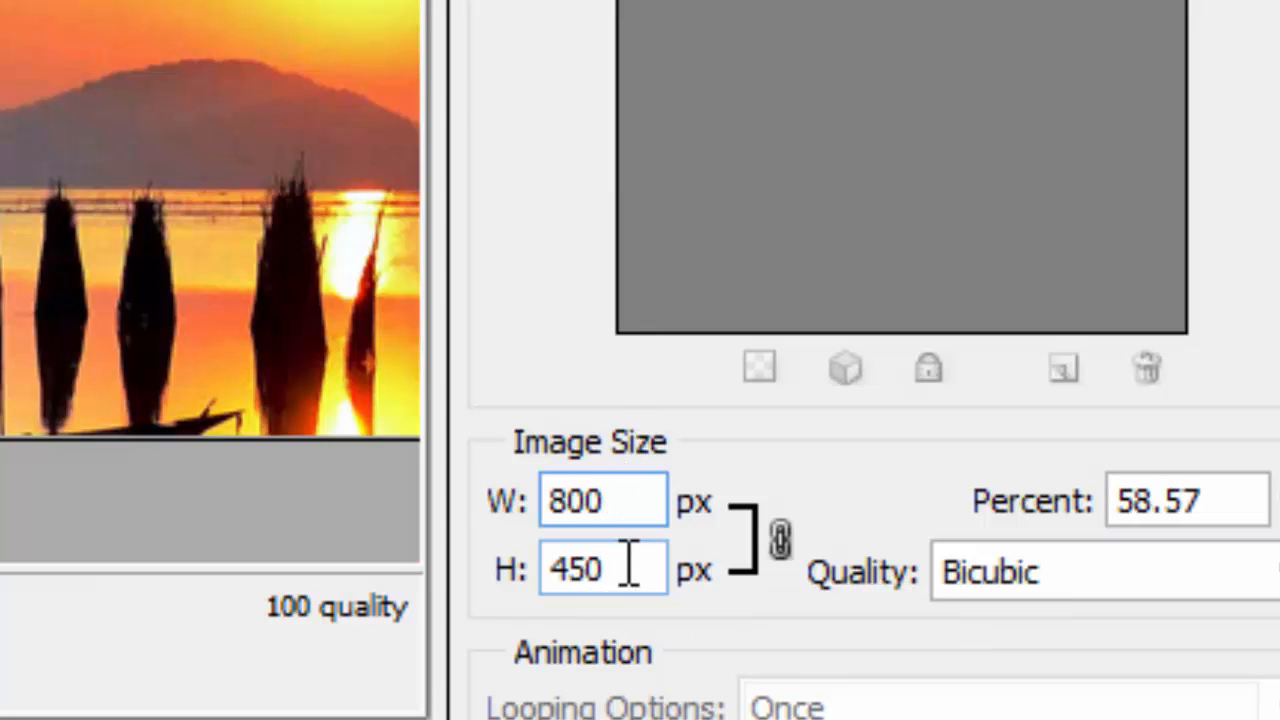
drag(236, 20, 0, 20)
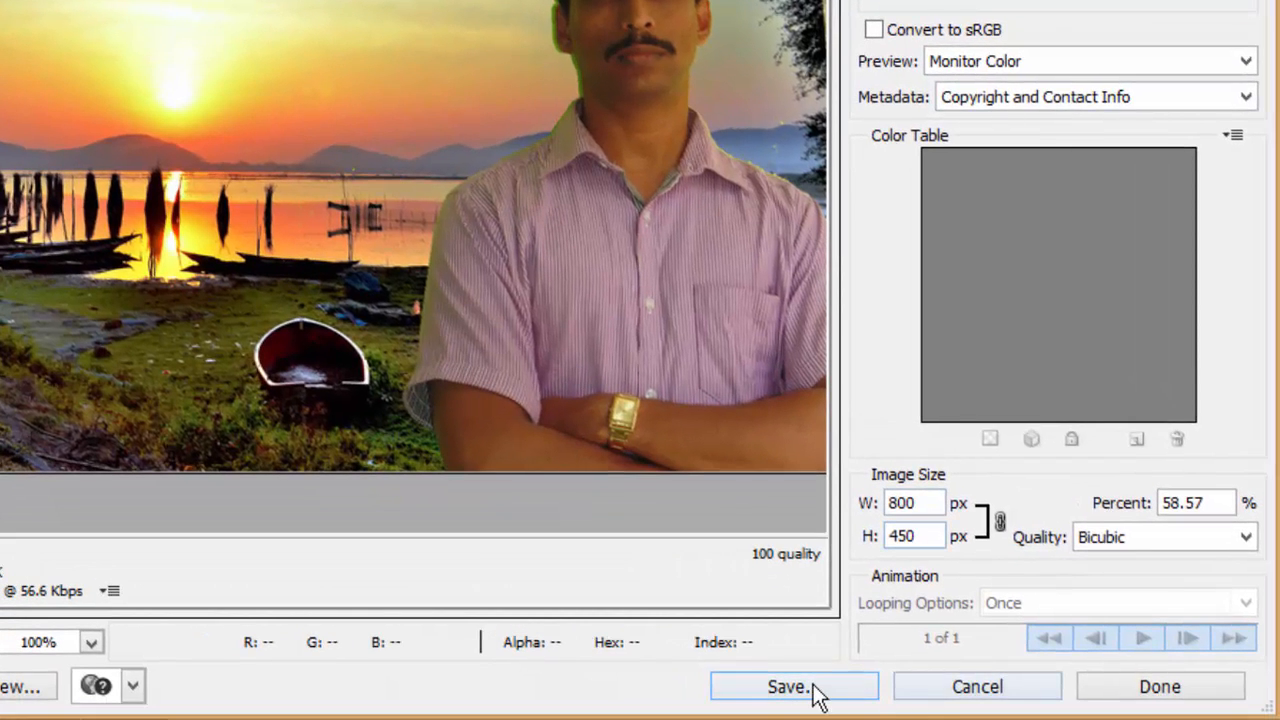
Save the optimized export to the Desktop as Images Only, using the person's first name as the file name.
click(790, 687)
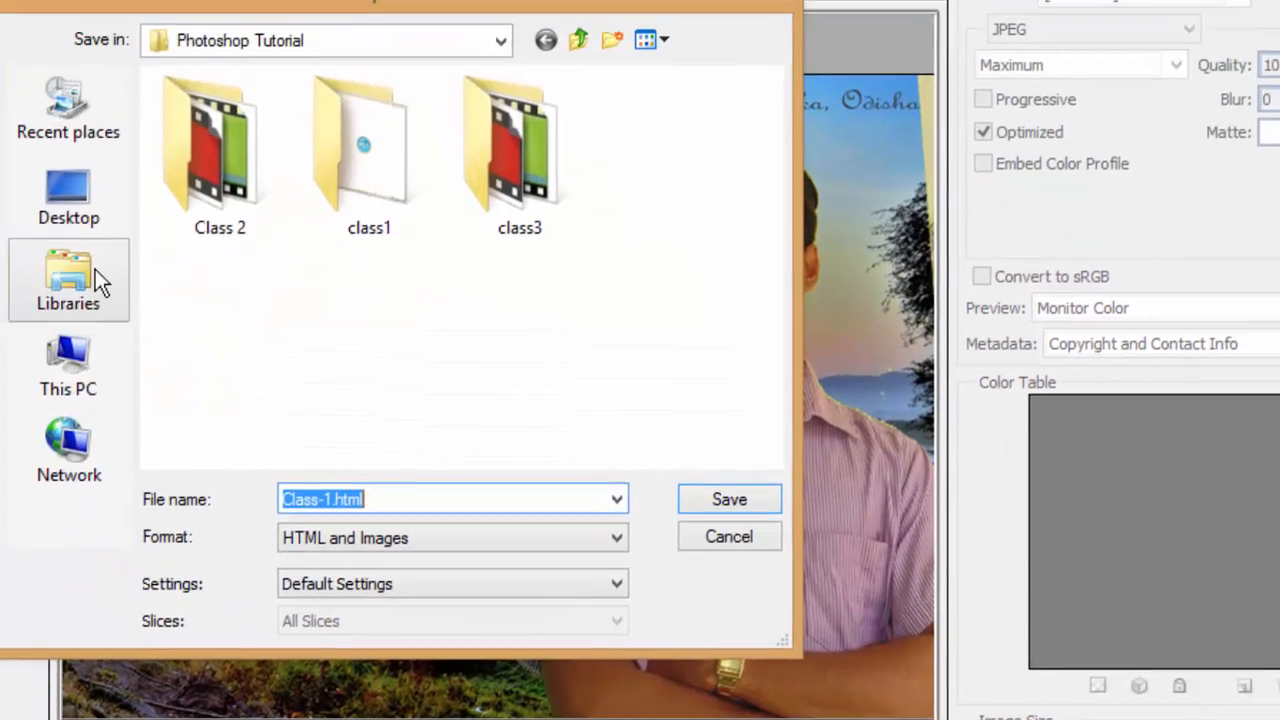
click(97, 288)
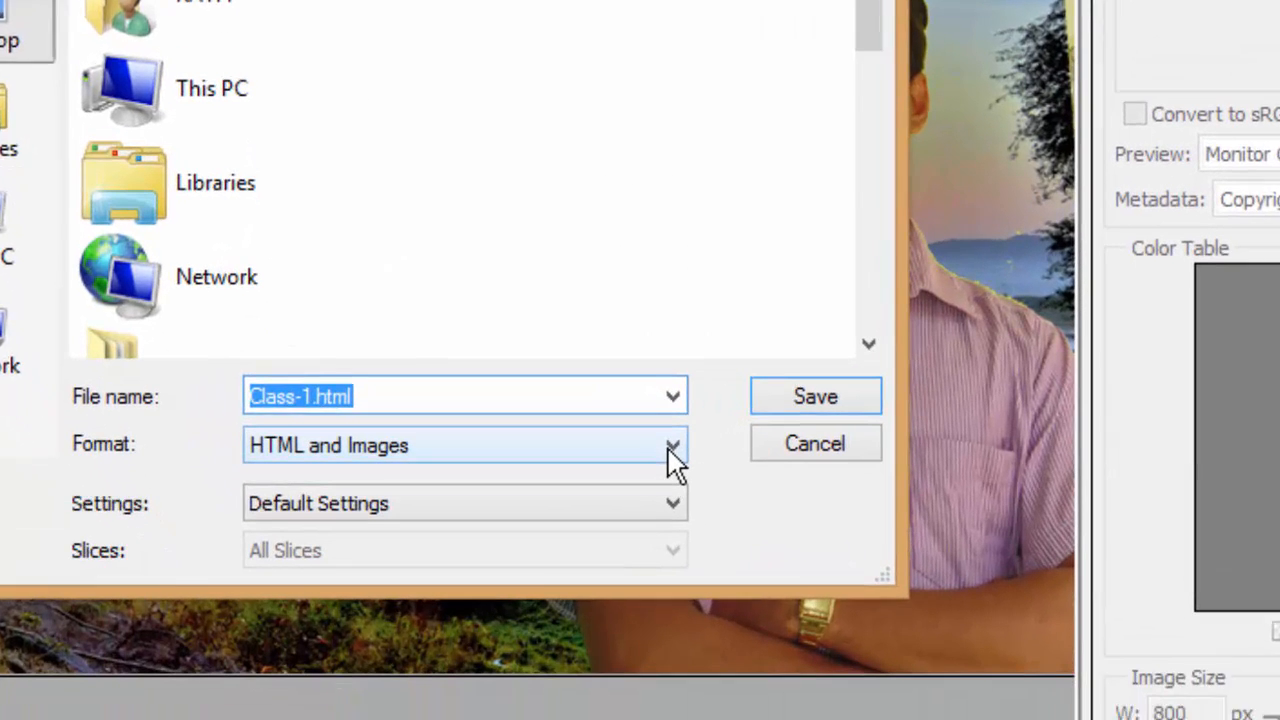
click(647, 613)
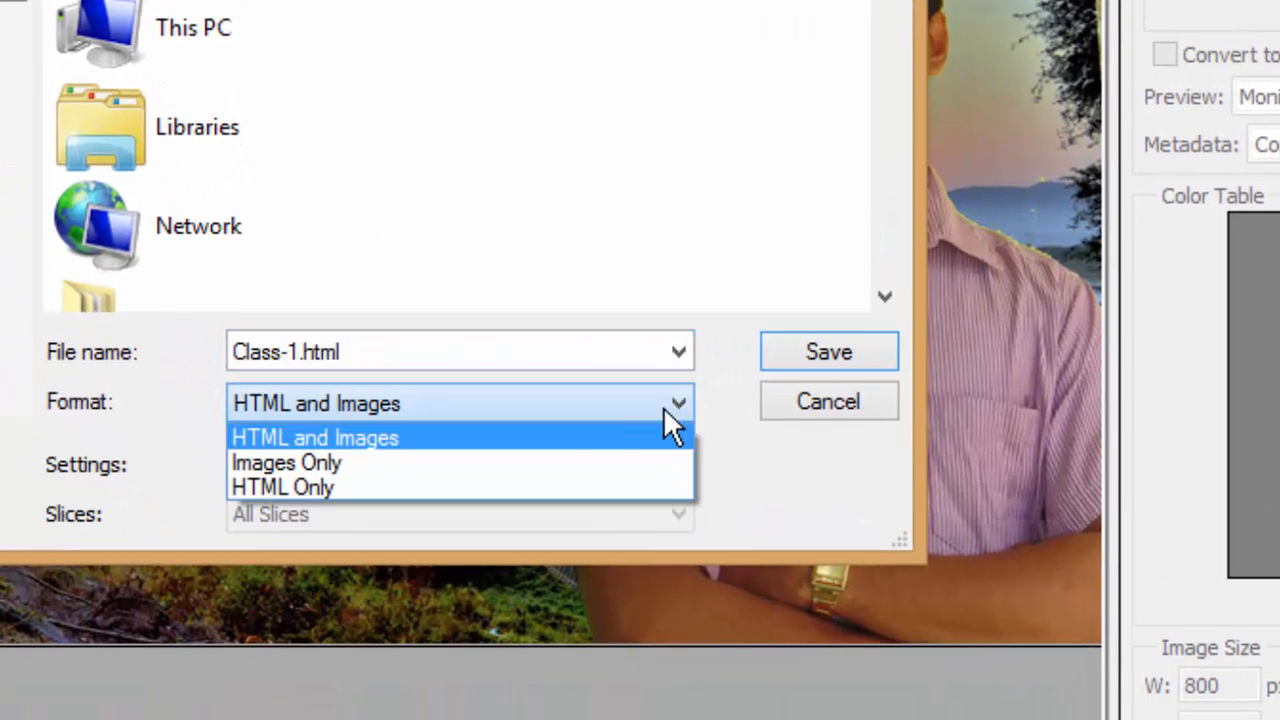
click(575, 456)
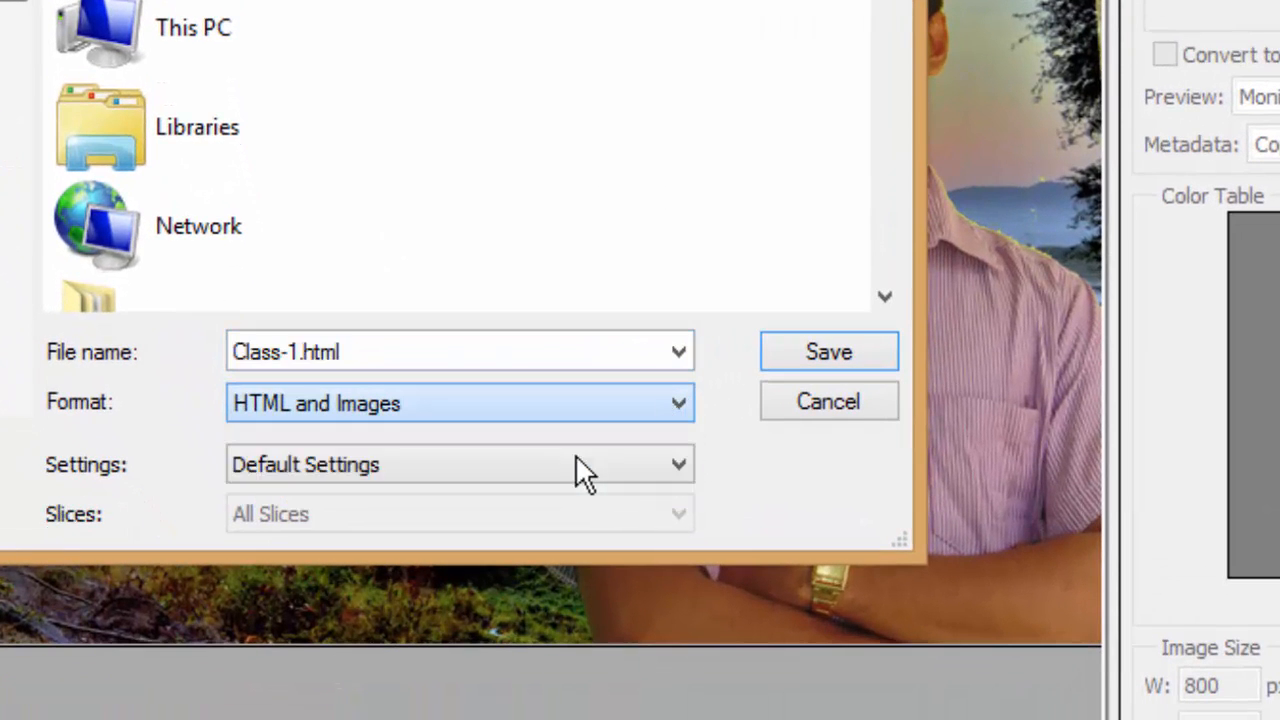
click(368, 347)
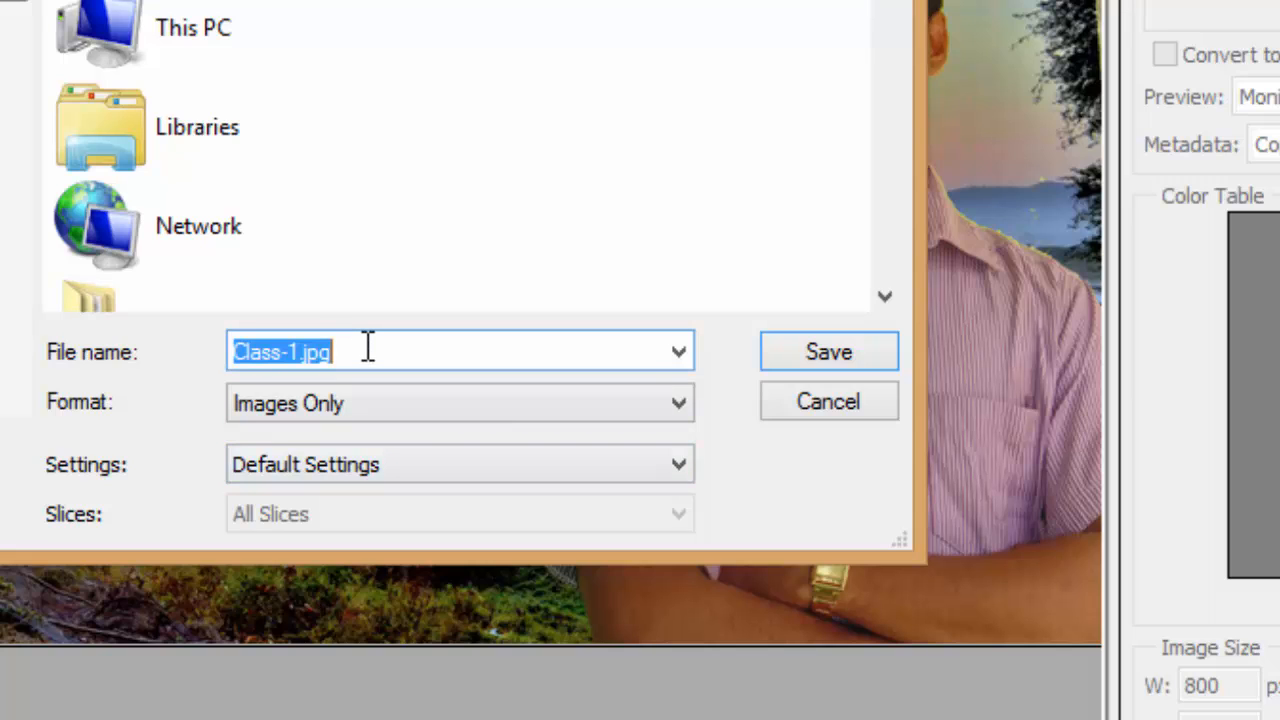
text(ratheesh)
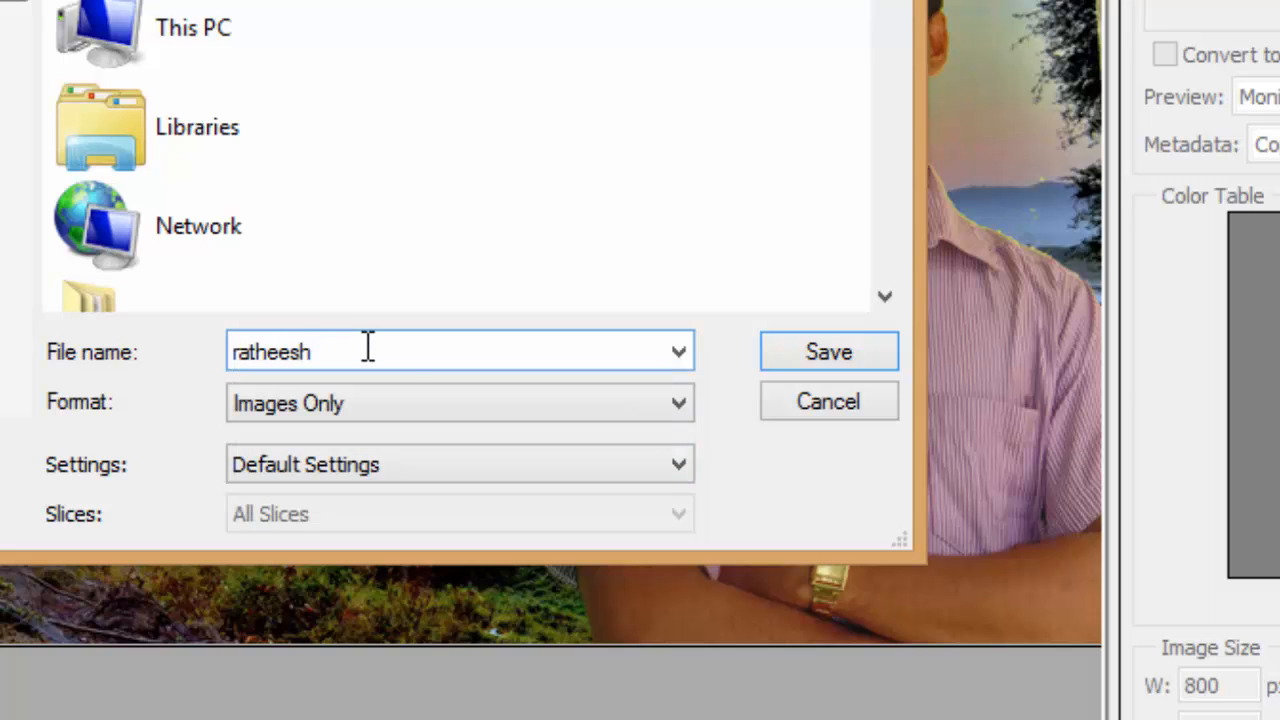
click(869, 347)
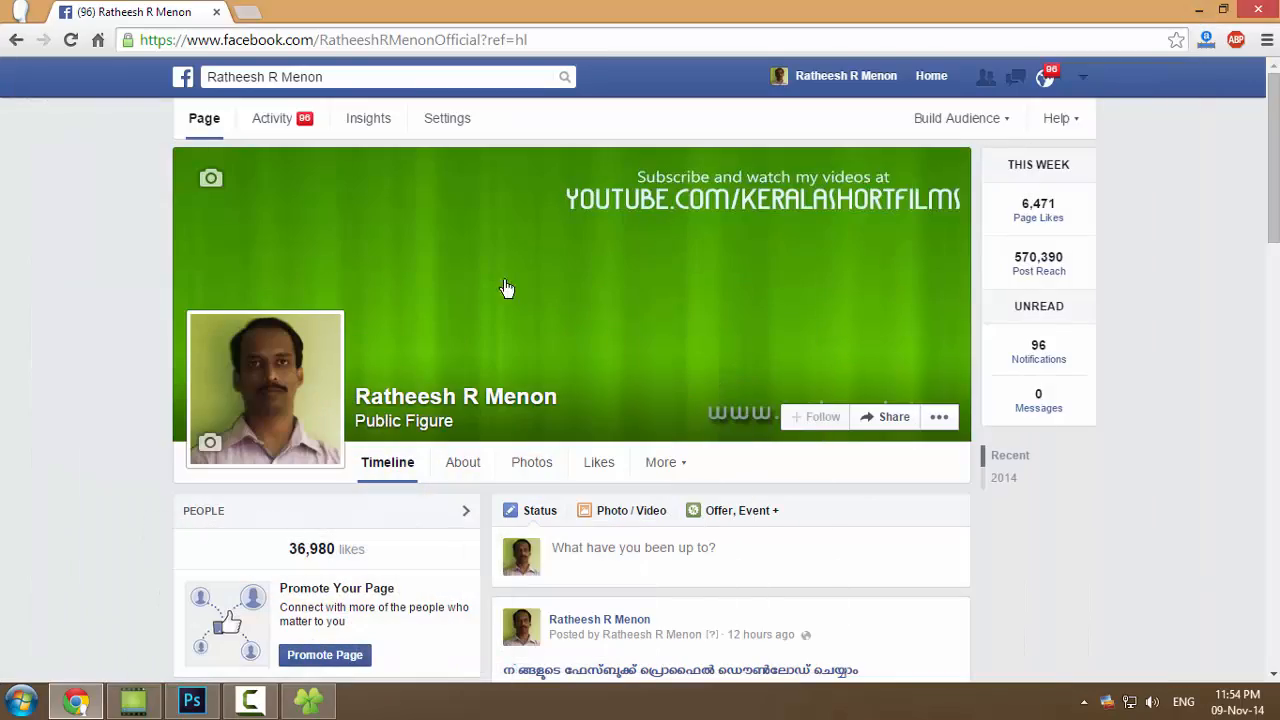
Minimize the browser and open the exported JPEG from the desktop in Windows Photo Viewer.
click(1199, 12)
double_click(104, 288)
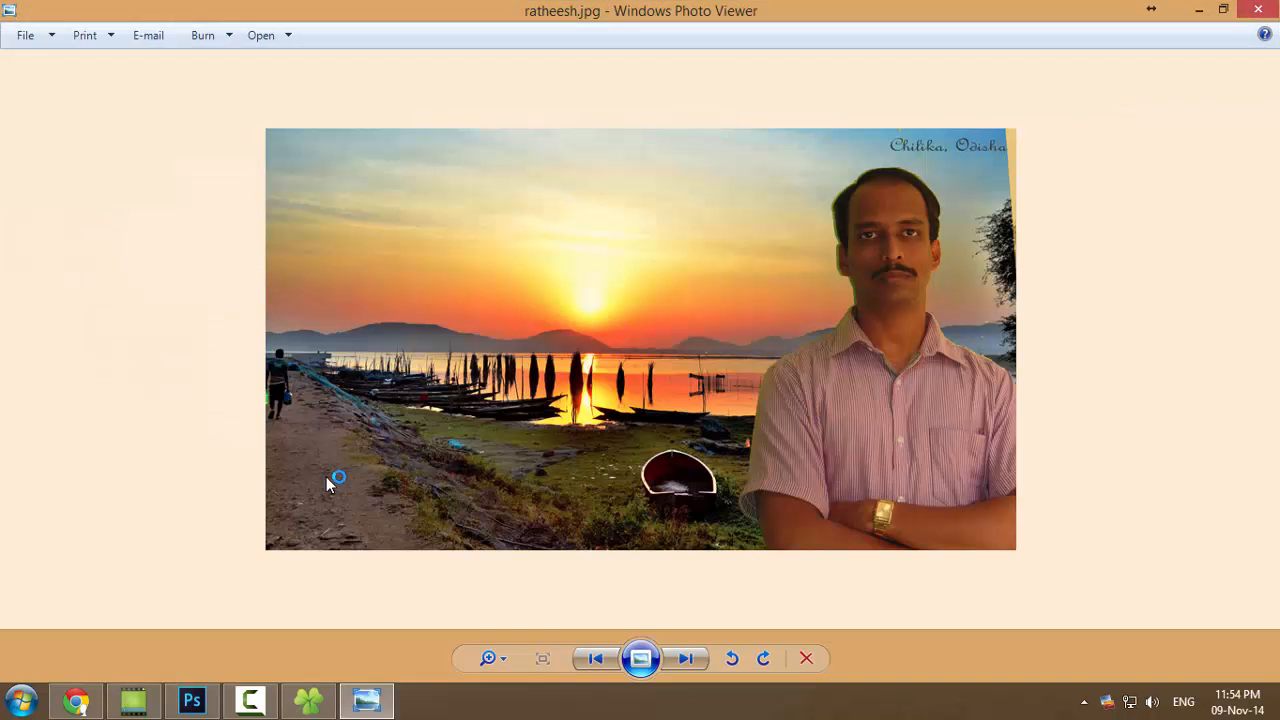